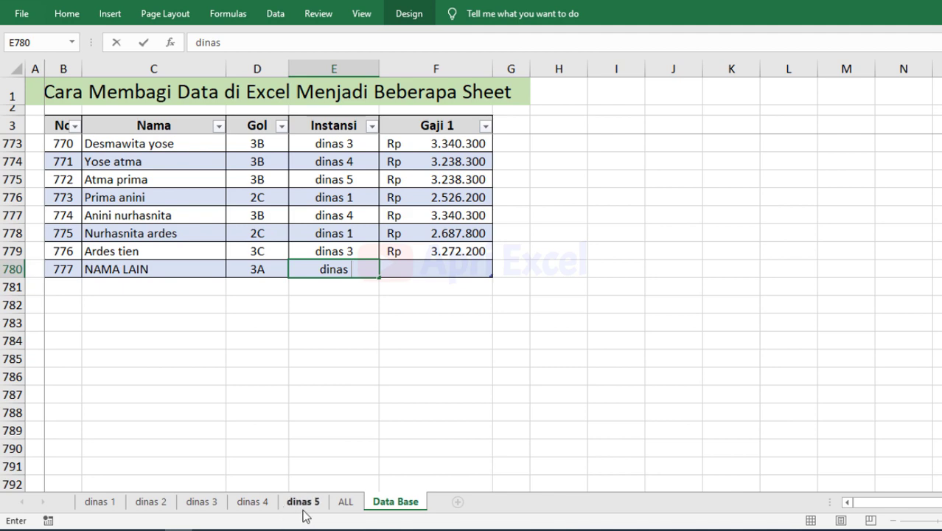
Step: Complete record 777 in the Data Base sheet with Instansi dinas 5 and a Gaji 1 value of 483029
text(5)
click(431, 265)
text(483.029)
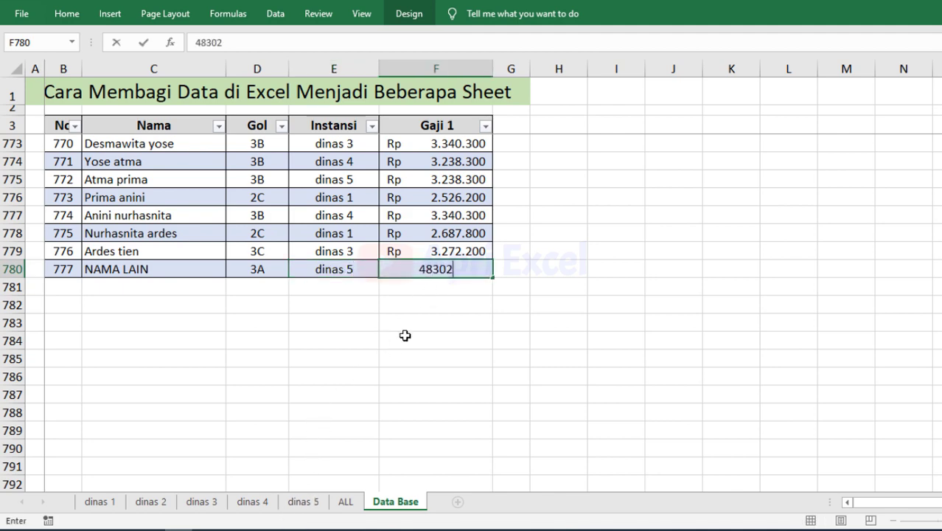
key(Return)
Step: Refresh the pivot table on the dinas 5 sheet to include the new NAMA LAIN record, and return to the Data Base sheet
click(303, 501)
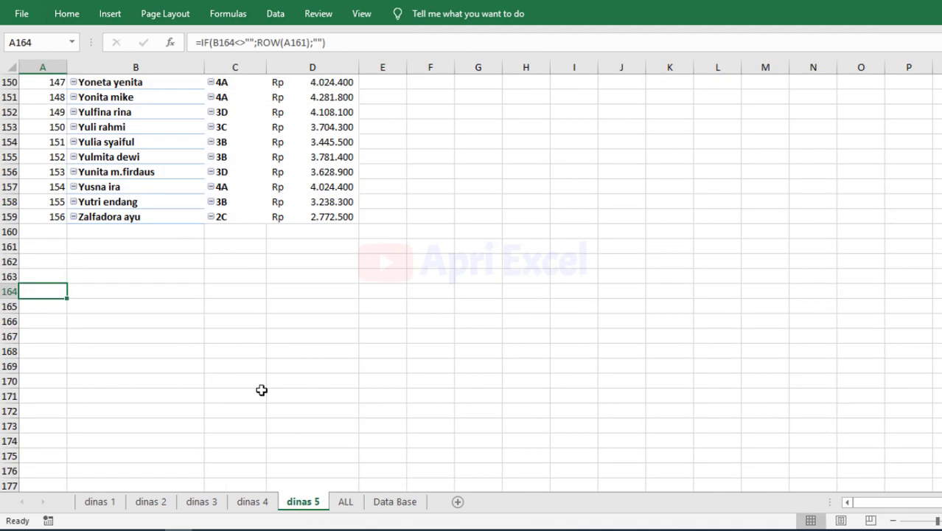
click(162, 171)
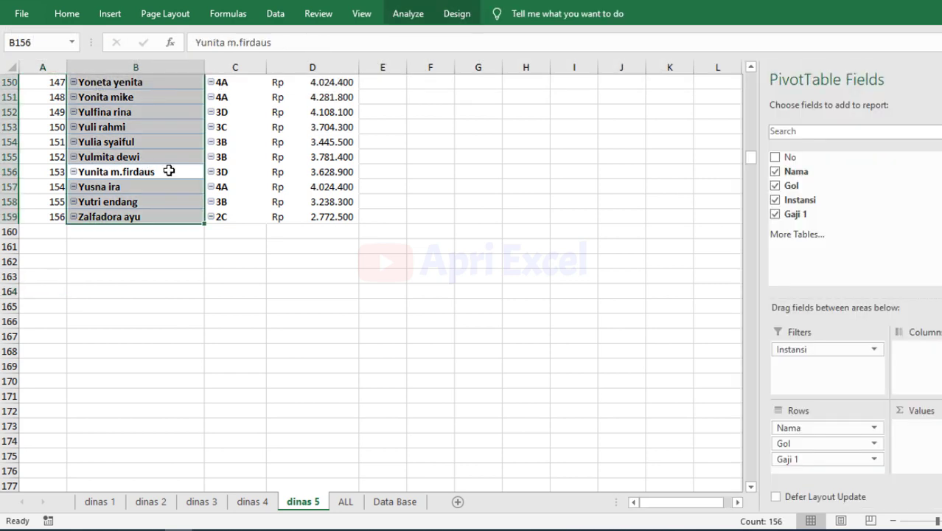
click(412, 17)
click(465, 56)
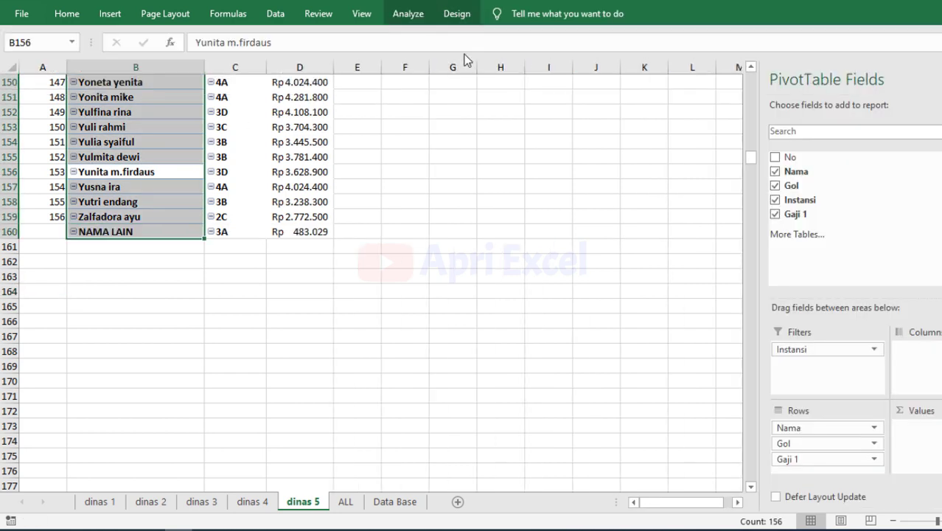
click(106, 233)
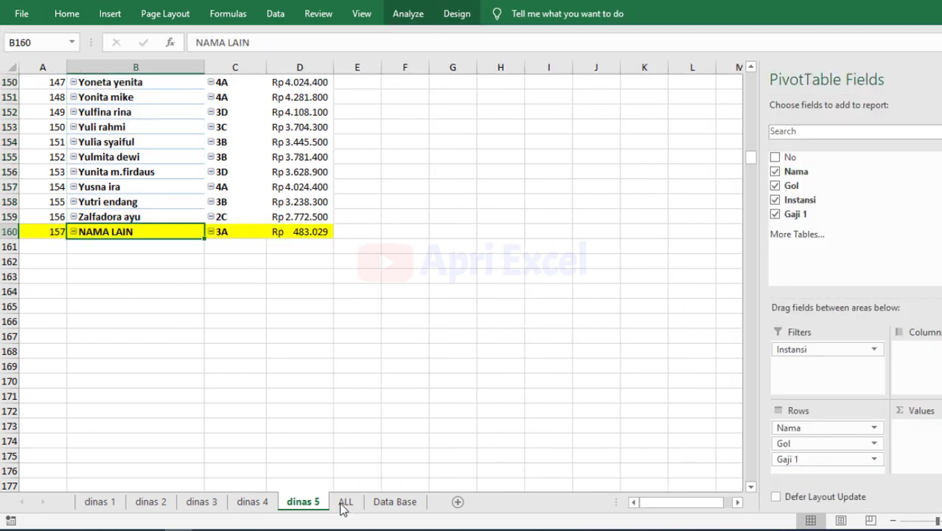
click(393, 501)
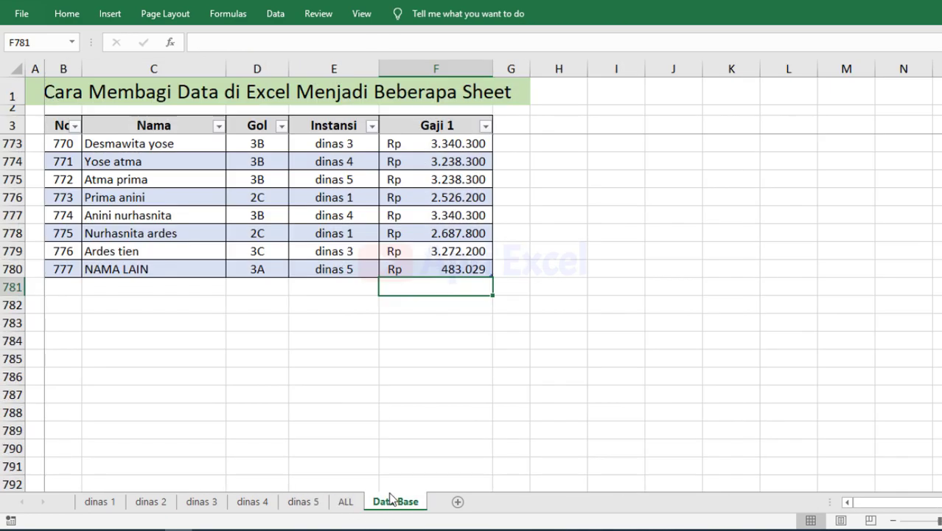
click(122, 291)
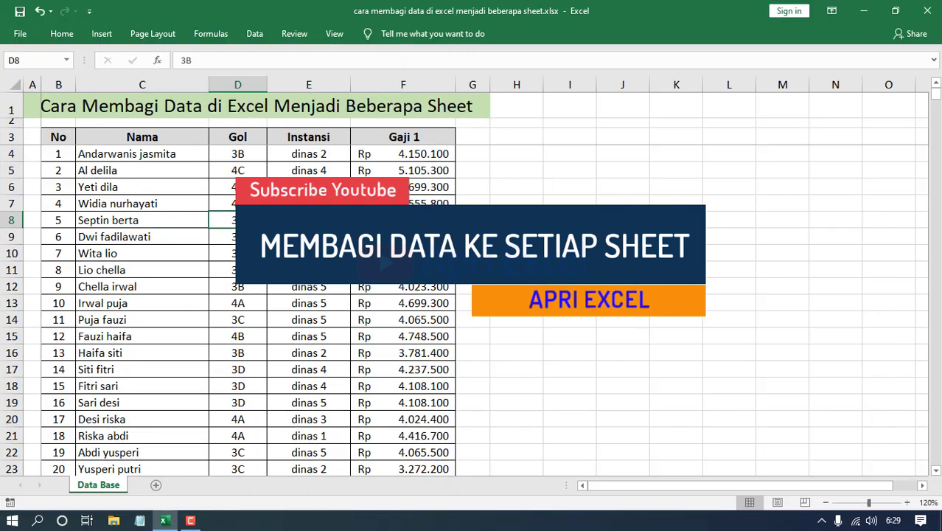
Step: Convert the data range B3:F779 into a table with headers
click(271, 216)
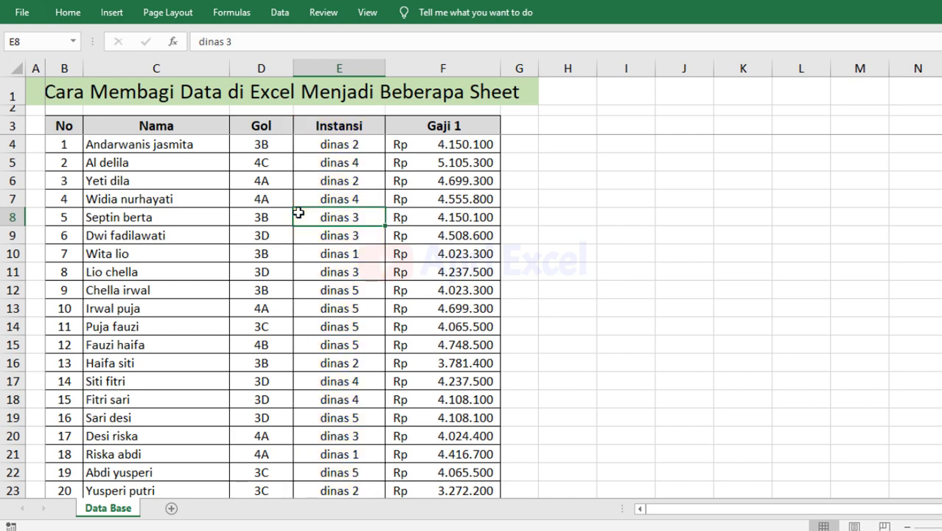
click(108, 11)
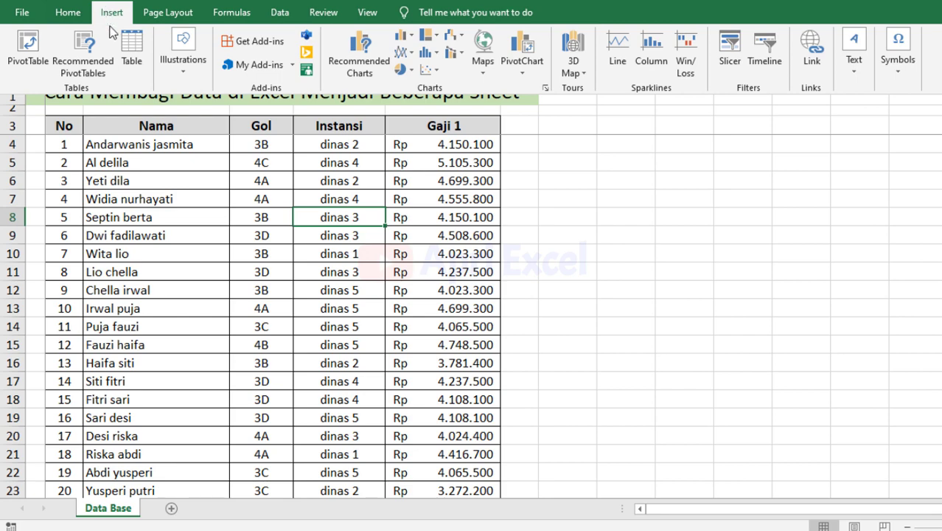
click(131, 57)
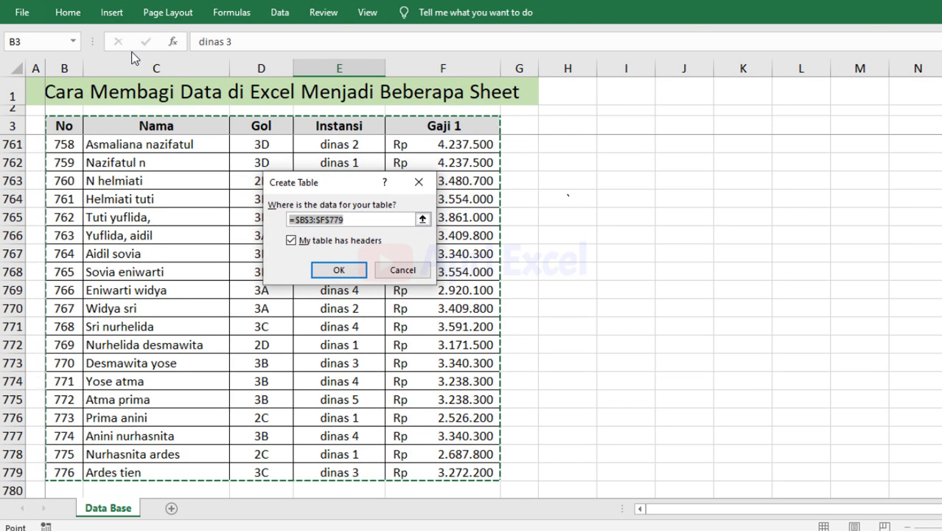
click(339, 270)
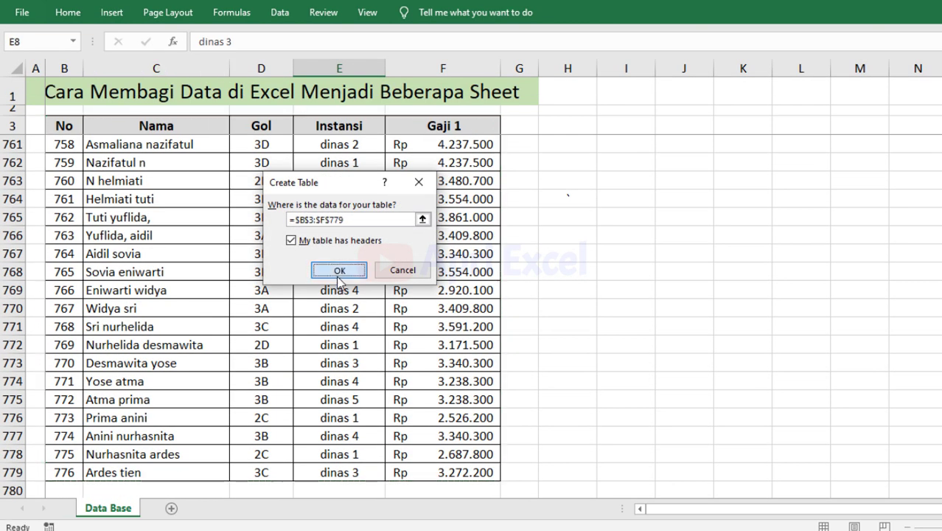
Step: Apply a light table style with blue banded rows to the new table
click(415, 12)
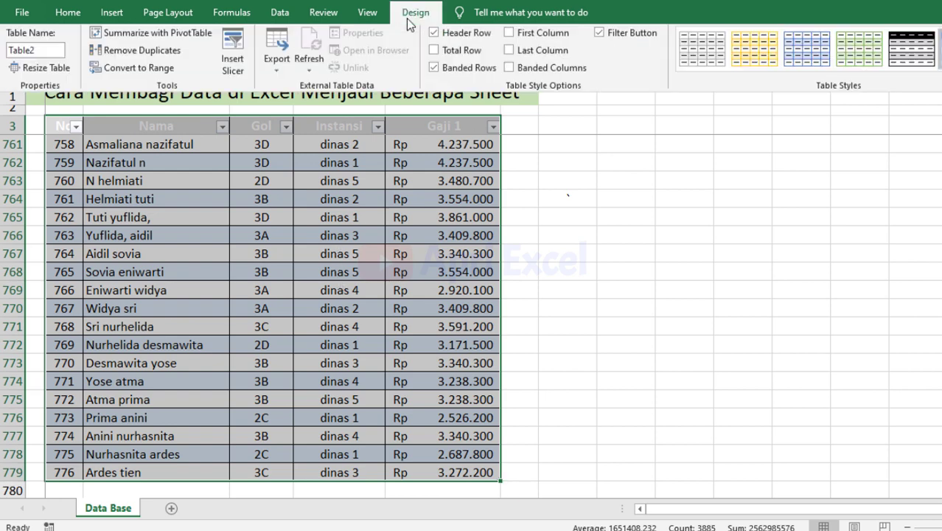
click(521, 219)
click(540, 194)
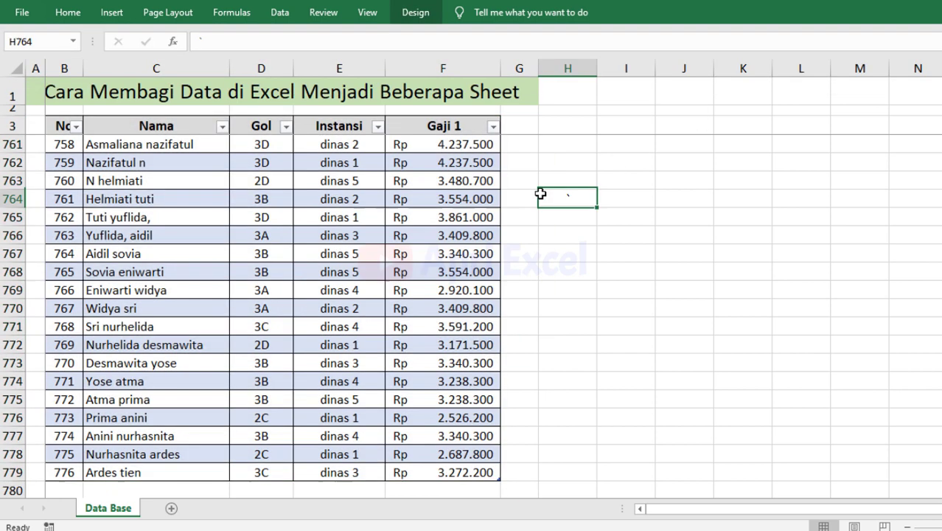
Step: Create a PivotTable from Table2 on a new worksheet
click(349, 183)
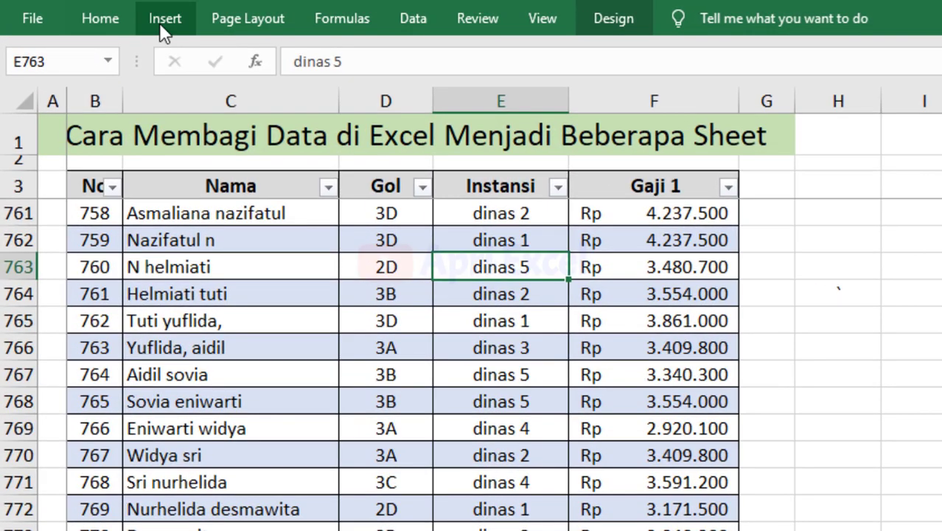
click(160, 23)
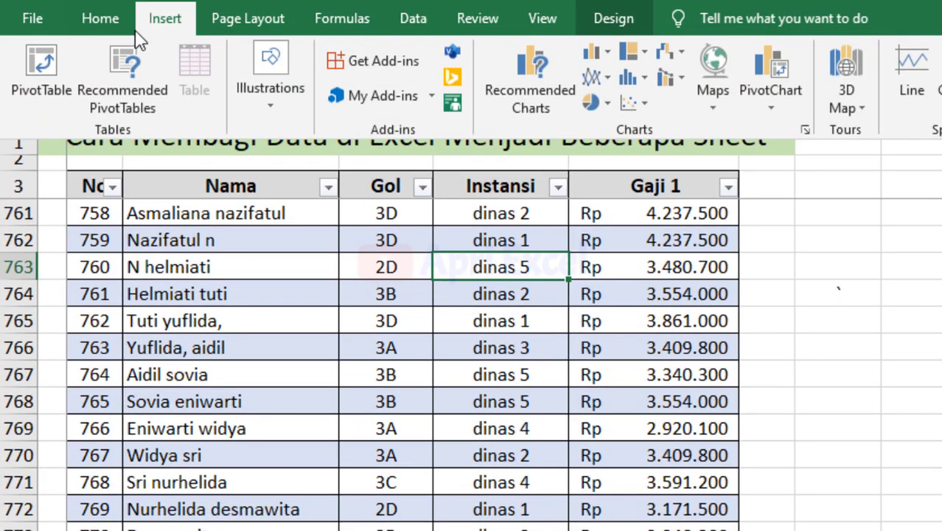
click(36, 72)
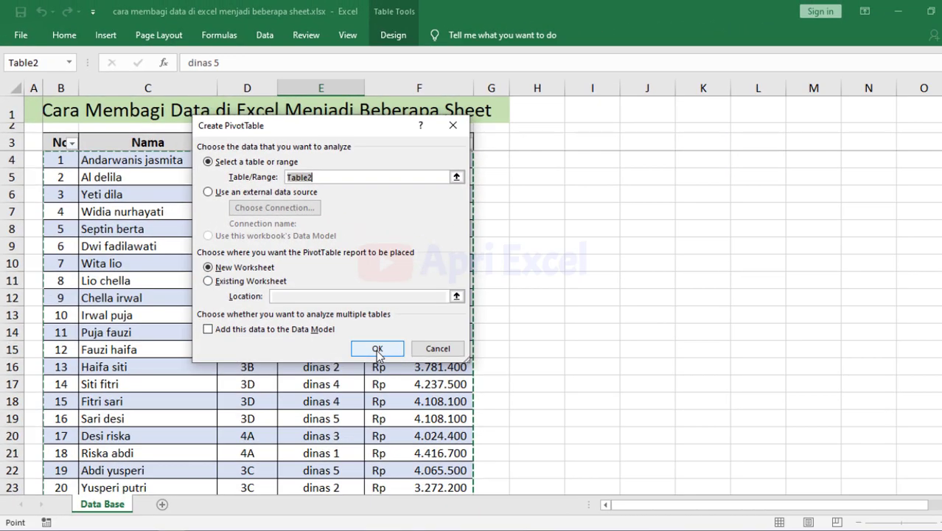
click(587, 506)
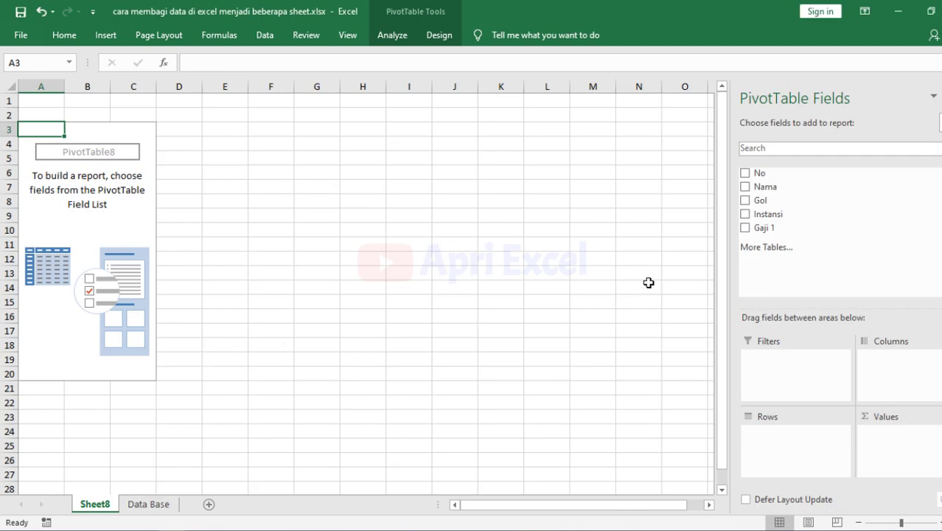
Step: Add the Nama, Gol and Gaji 1 fields to the rows of the pivot table, in that order
drag(789, 187, 791, 444)
drag(760, 200, 774, 442)
drag(771, 228, 774, 463)
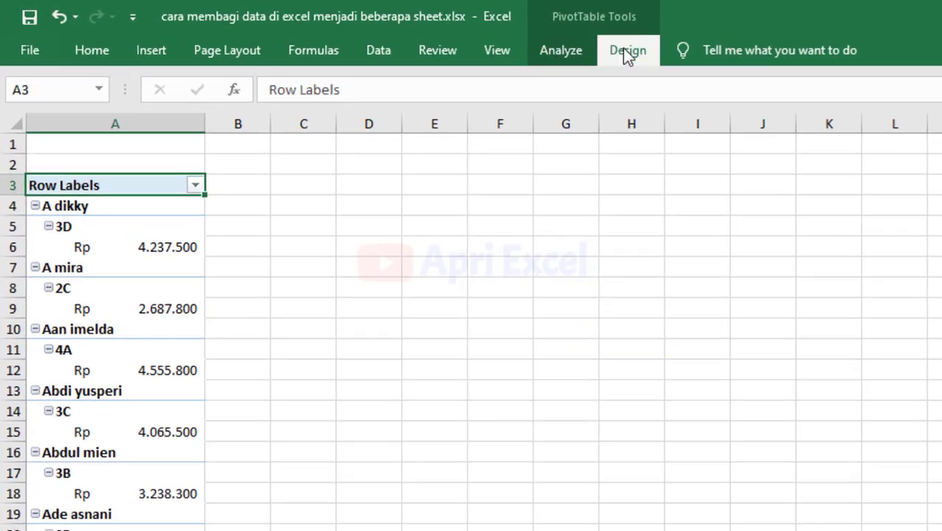
Step: Set the pivot table's report layout to tabular form
click(626, 52)
click(141, 135)
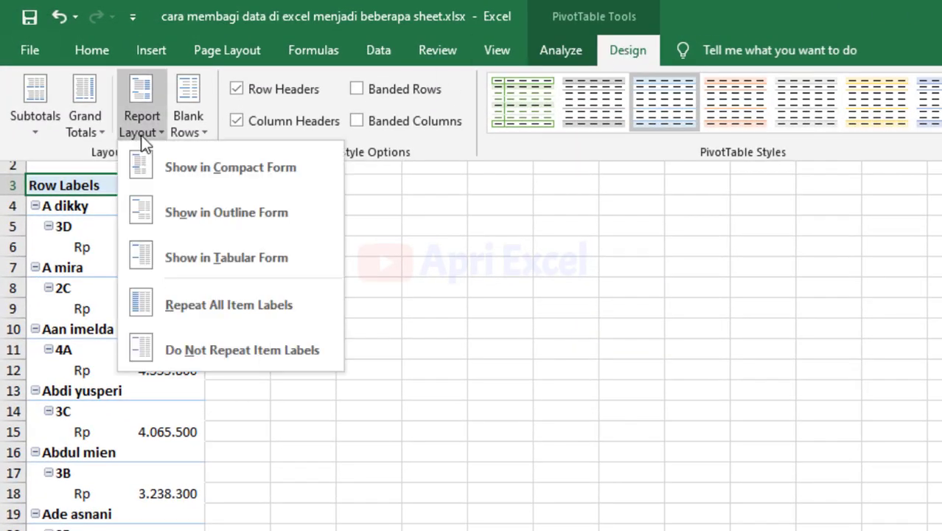
click(191, 257)
Step: Hide all subtotals in the pivot table and turn off grand totals for rows and columns
click(50, 130)
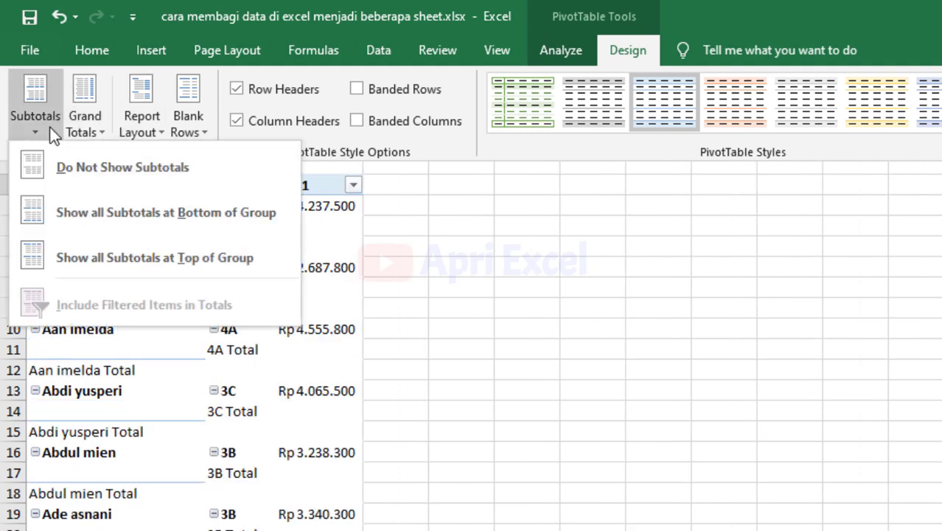
click(69, 165)
click(85, 137)
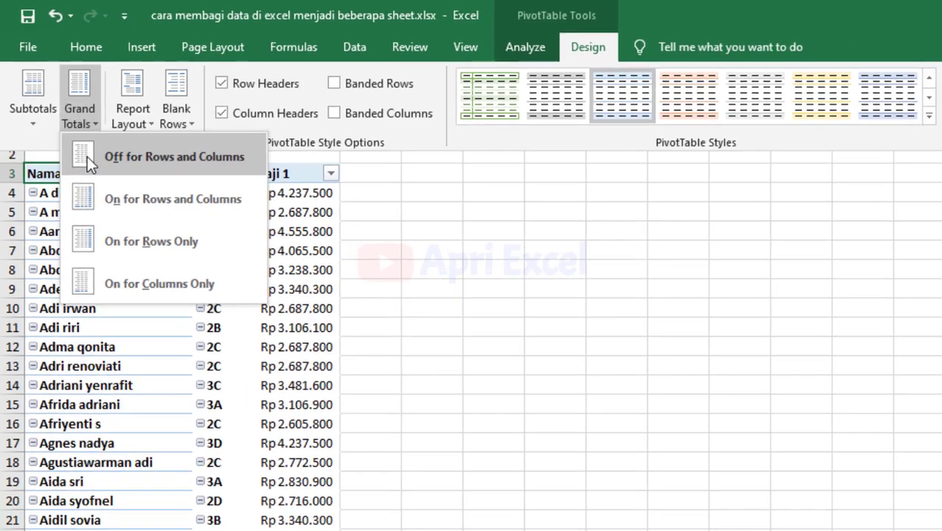
click(93, 165)
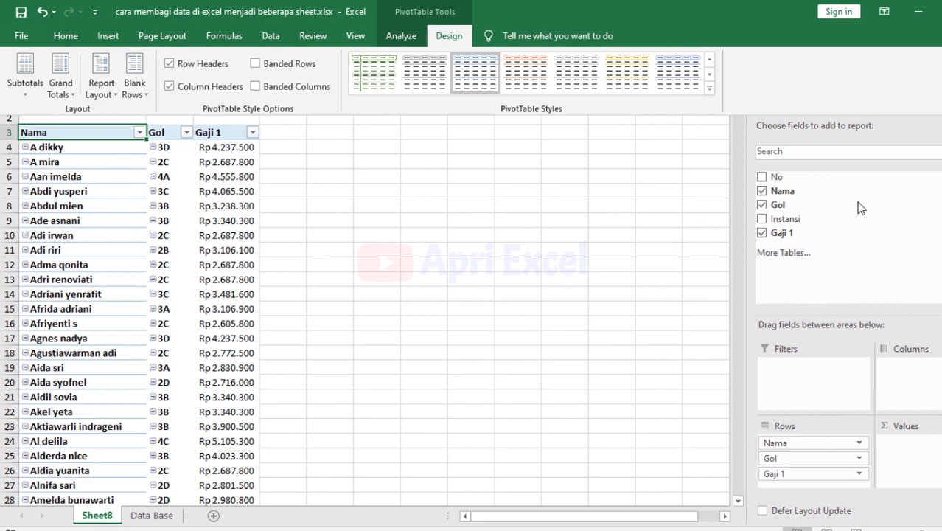
Step: Use Instansi as the report filter and generate its report filter pages, one sheet per Instansi
drag(792, 218, 805, 372)
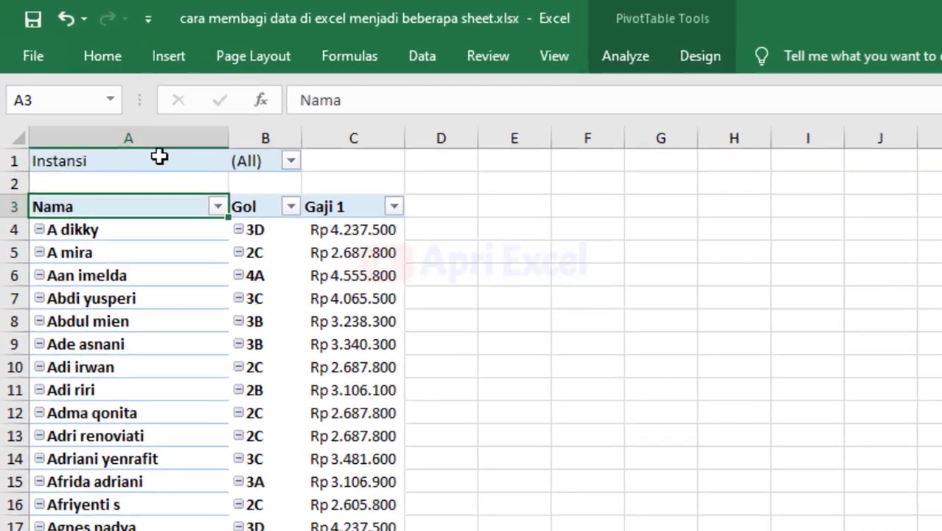
click(654, 54)
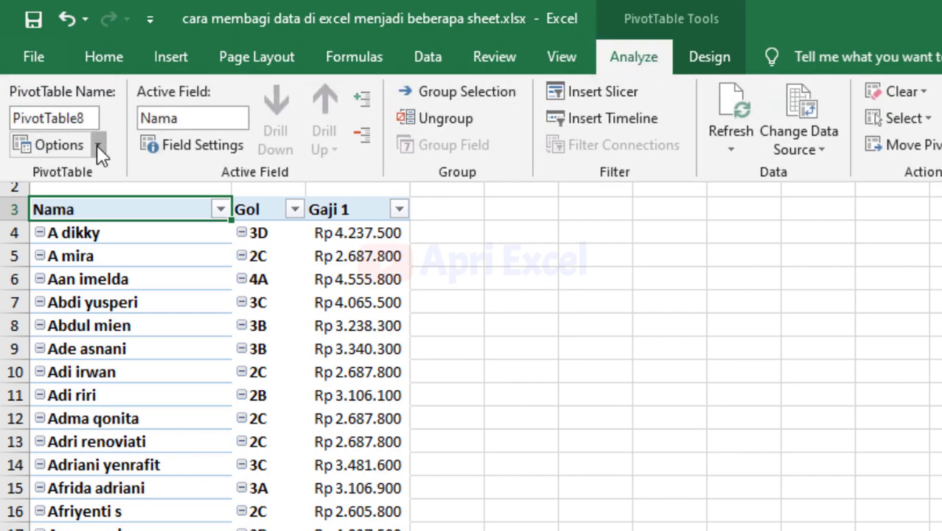
click(96, 144)
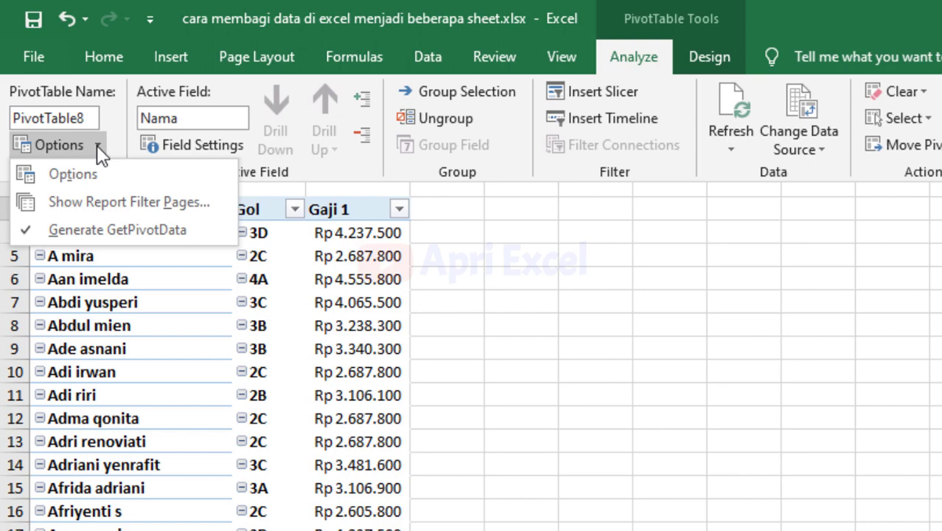
click(92, 201)
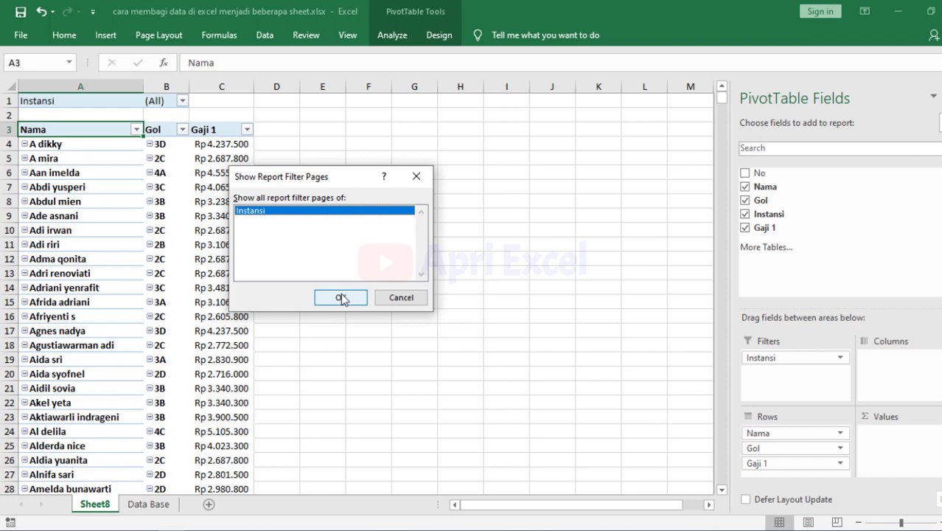
click(340, 297)
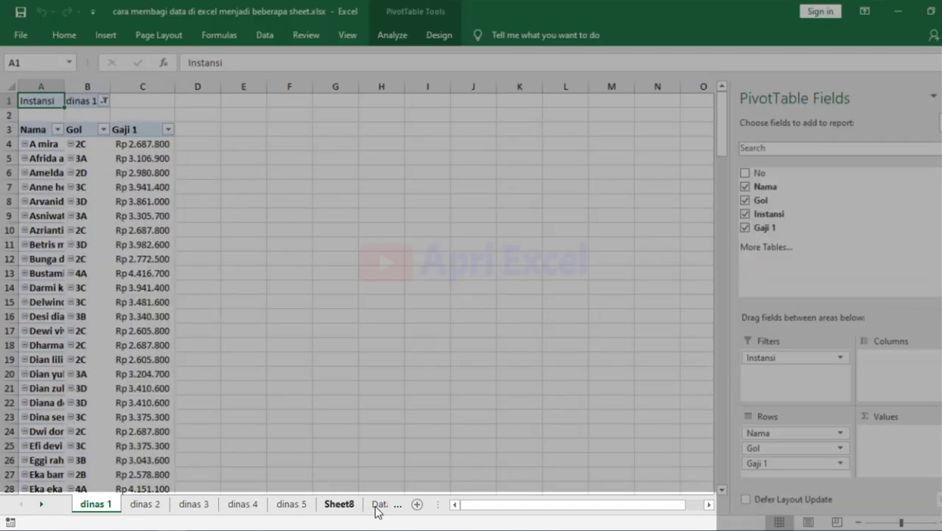
Step: Look through the generated sheets dinas 2 to dinas 5, and rename Sheet8 as ALL
click(141, 506)
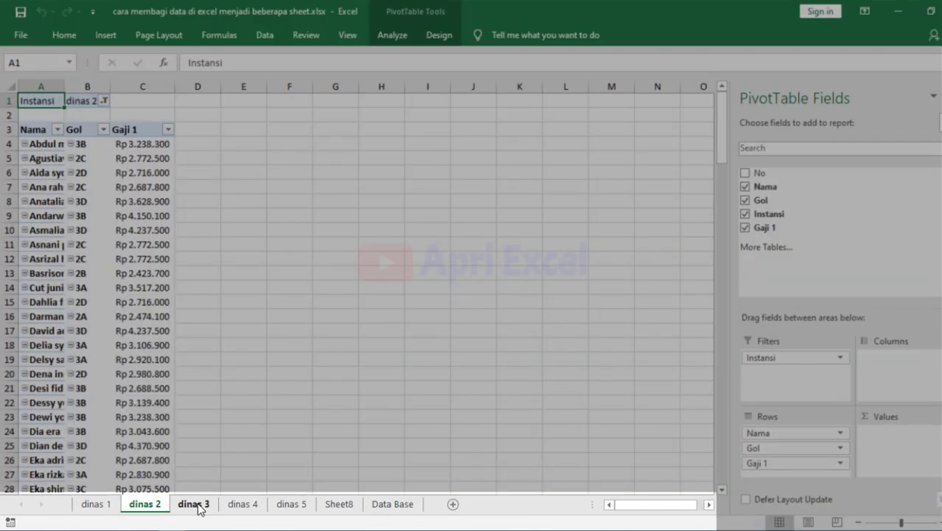
click(196, 506)
click(242, 505)
click(291, 505)
click(337, 505)
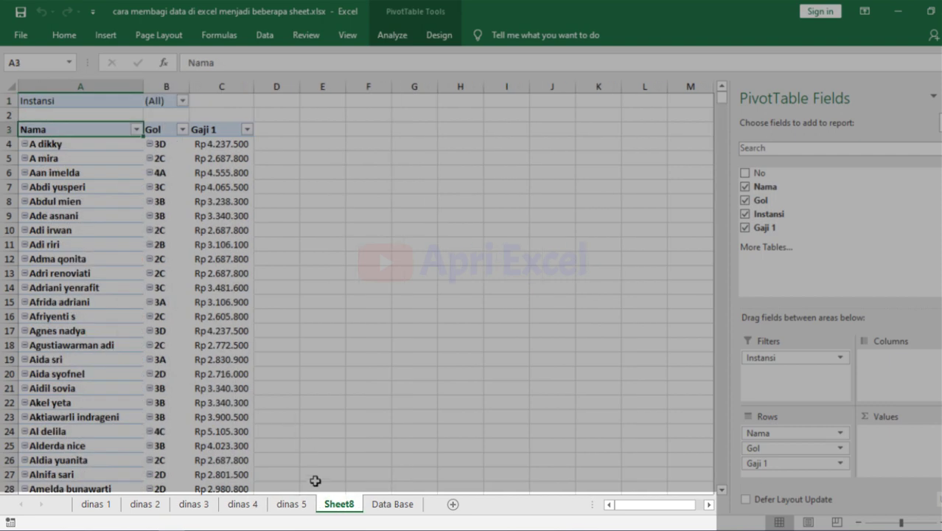
double_click(330, 505)
text(ALL)
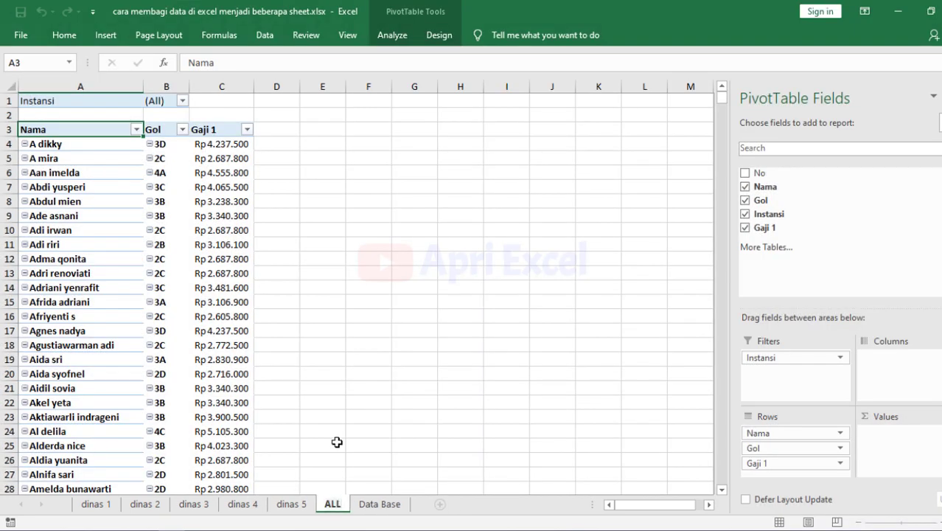
click(336, 442)
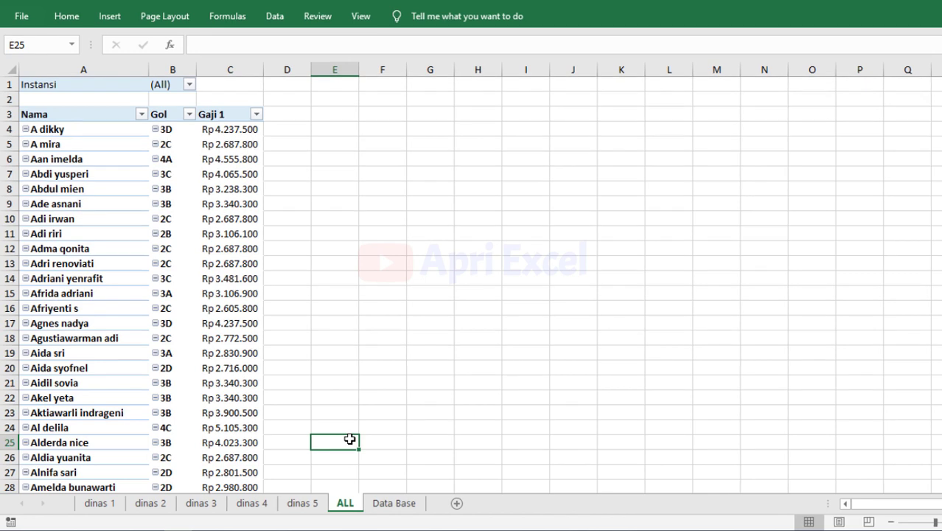
Step: Group the sheets from dinas 1 through ALL
click(99, 503)
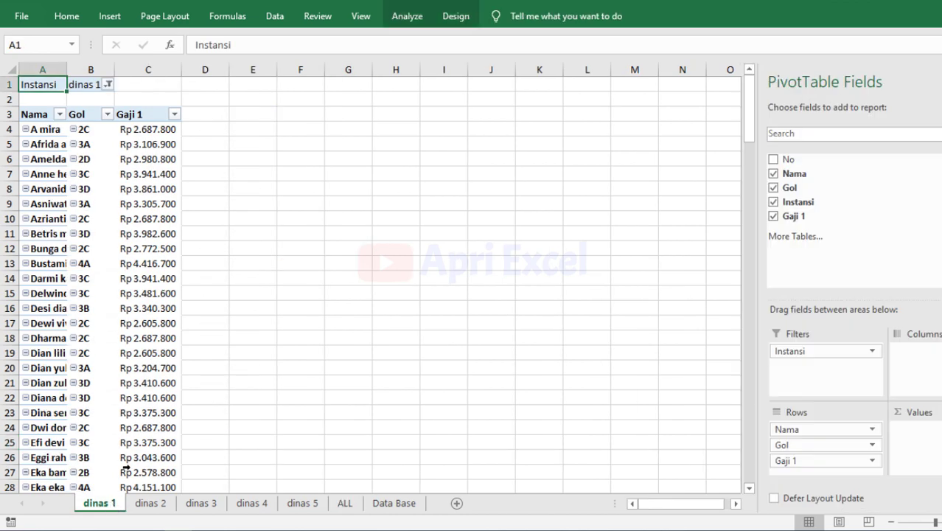
click(218, 116)
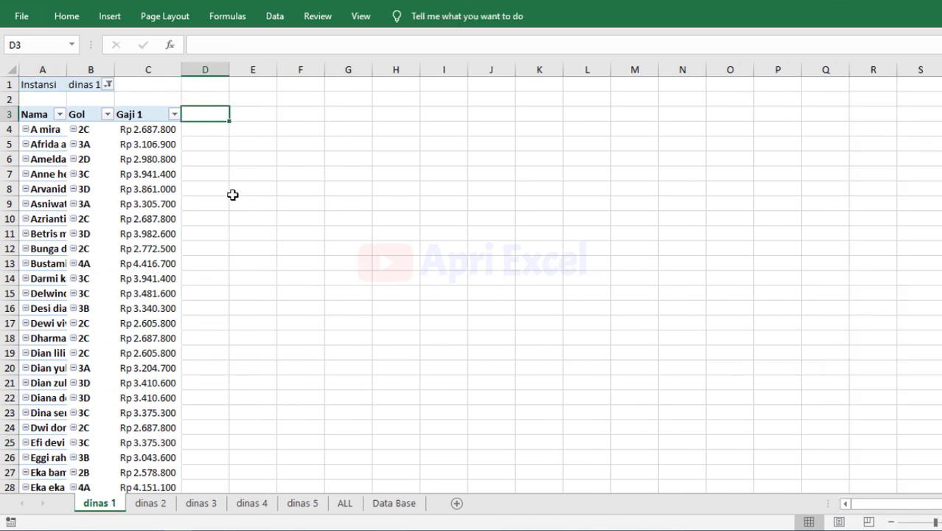
shift+click(340, 508)
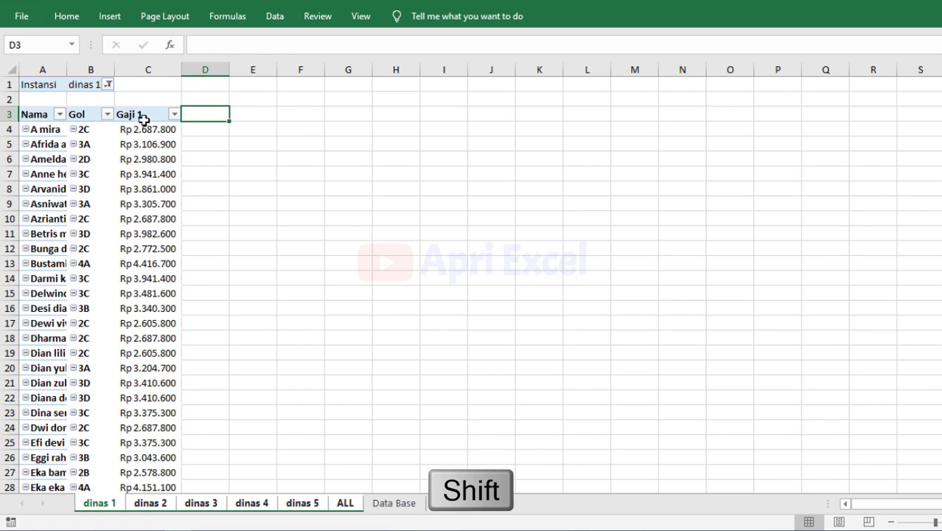
click(292, 320)
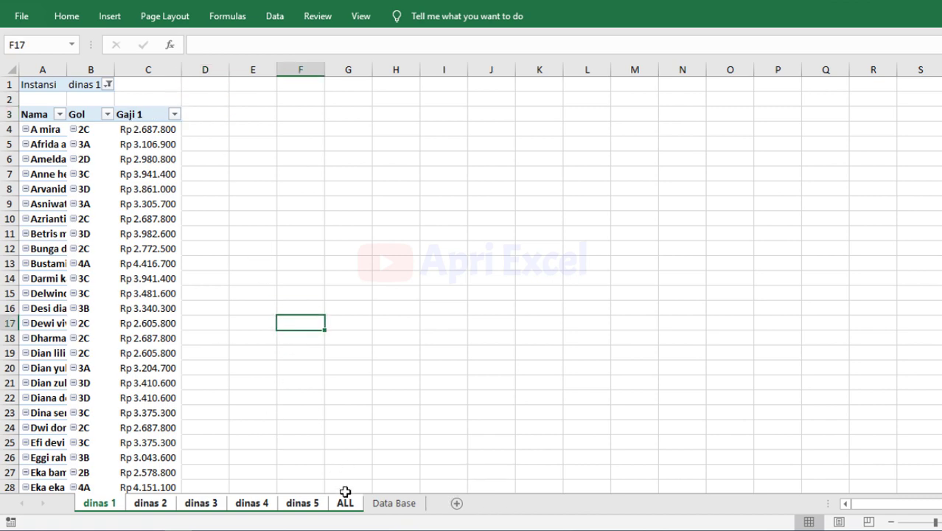
Step: Widen columns A to C across the grouped sheets, fitting the Nama column to its names and making the Gol column narrower
click(343, 505)
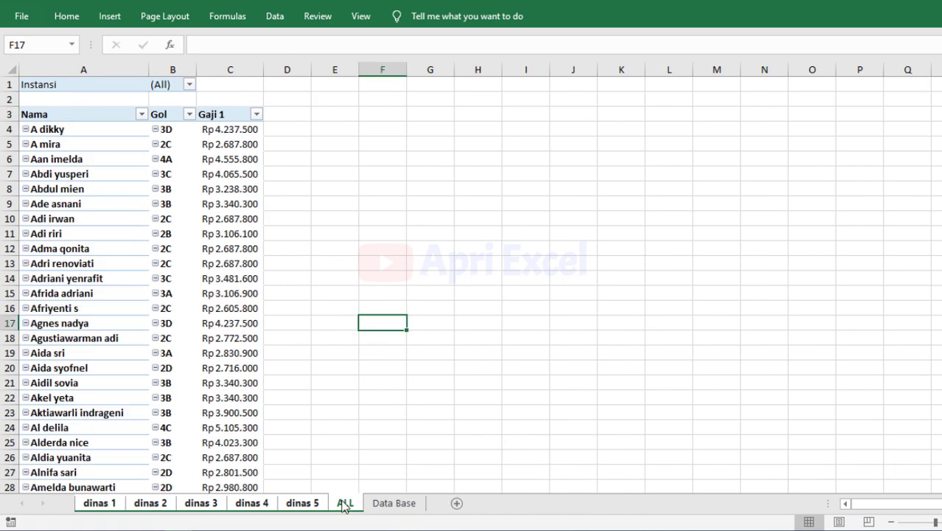
click(103, 504)
drag(42, 69, 179, 67)
double_click(181, 69)
click(164, 94)
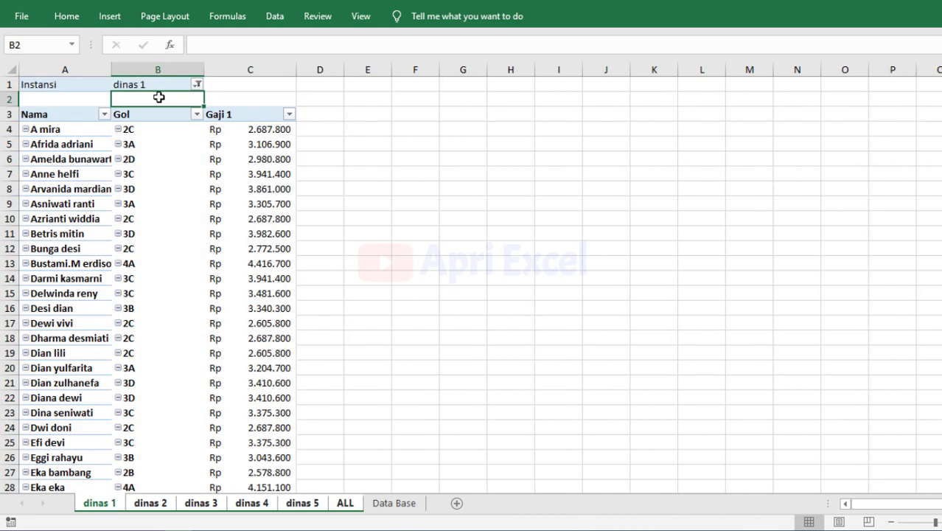
drag(111, 69, 155, 68)
drag(249, 68, 217, 68)
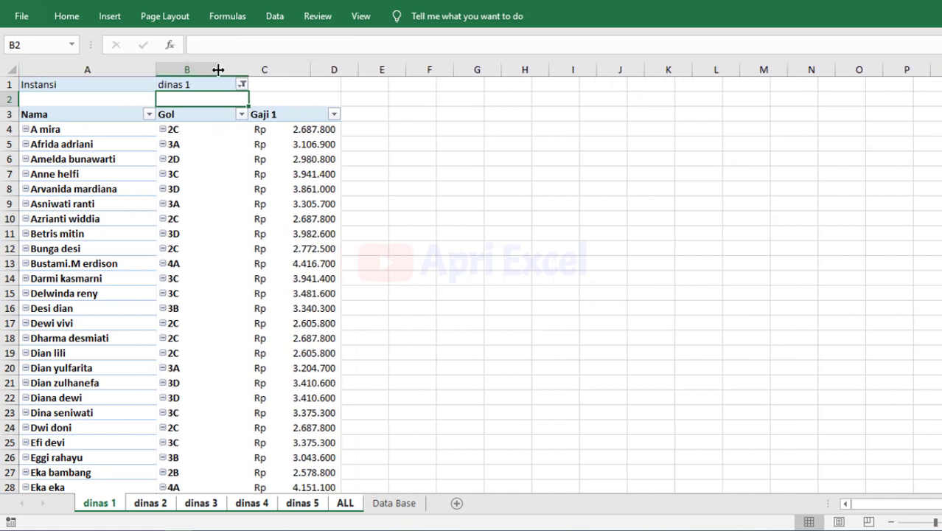
Step: Insert a new column before Nama on the grouped sheets and enter the header No in A3
click(99, 70)
right_click(99, 70)
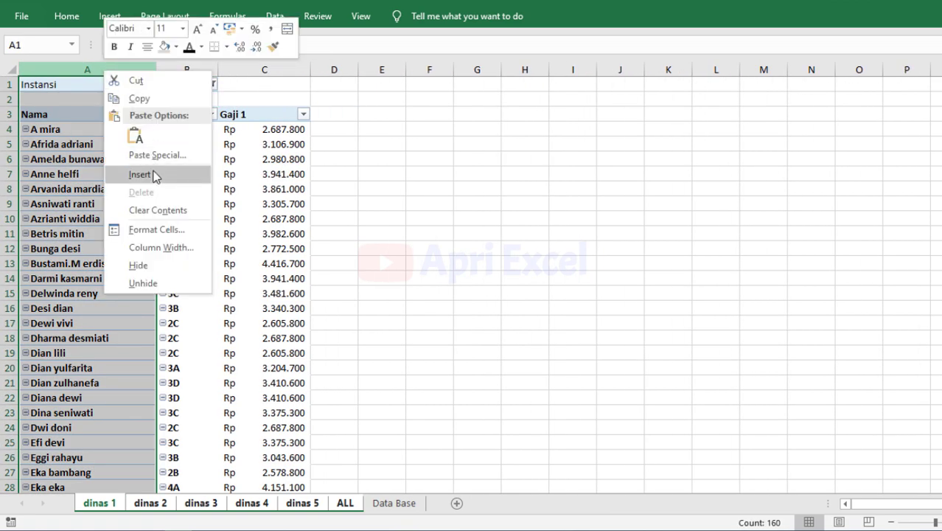
click(138, 174)
click(30, 117)
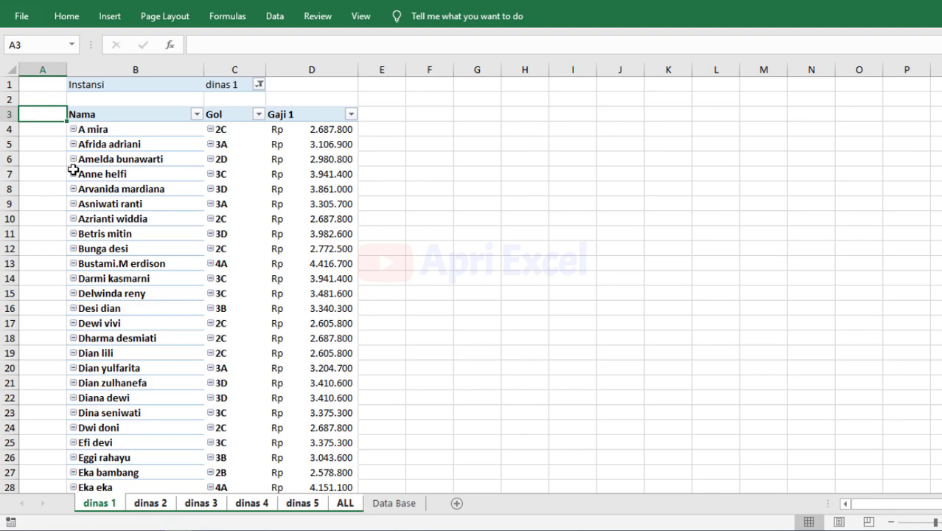
text(No)
key(Return)
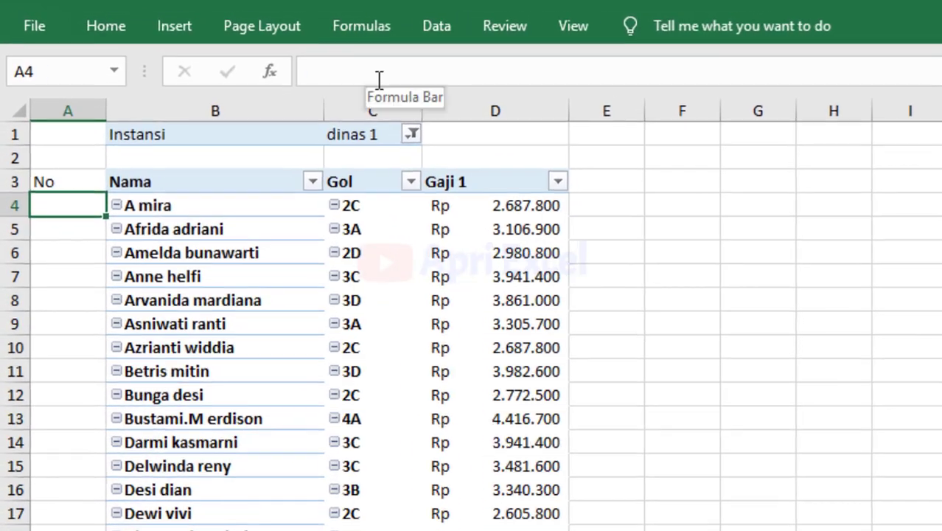
Step: Number the first record in A4 with the formula =IF(B4<>"";ROW(A1);"")
text(=if()
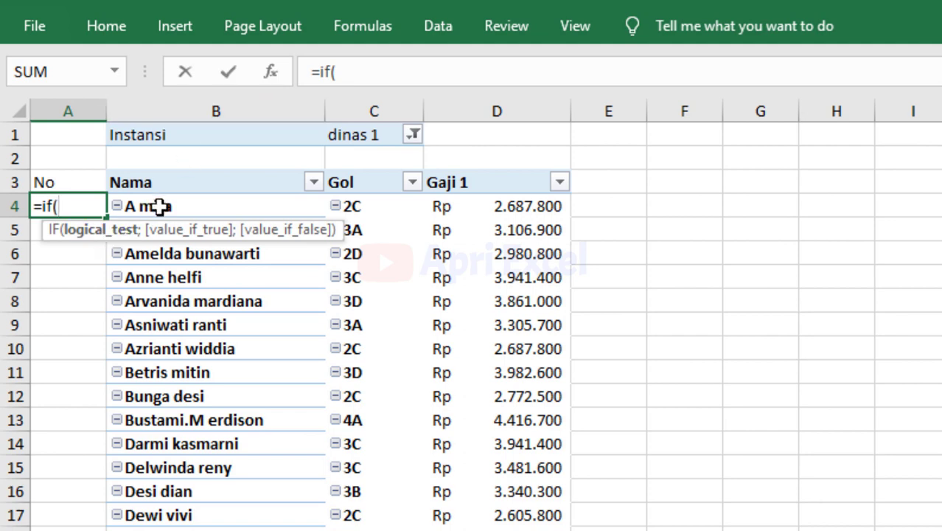
click(159, 207)
text(<)
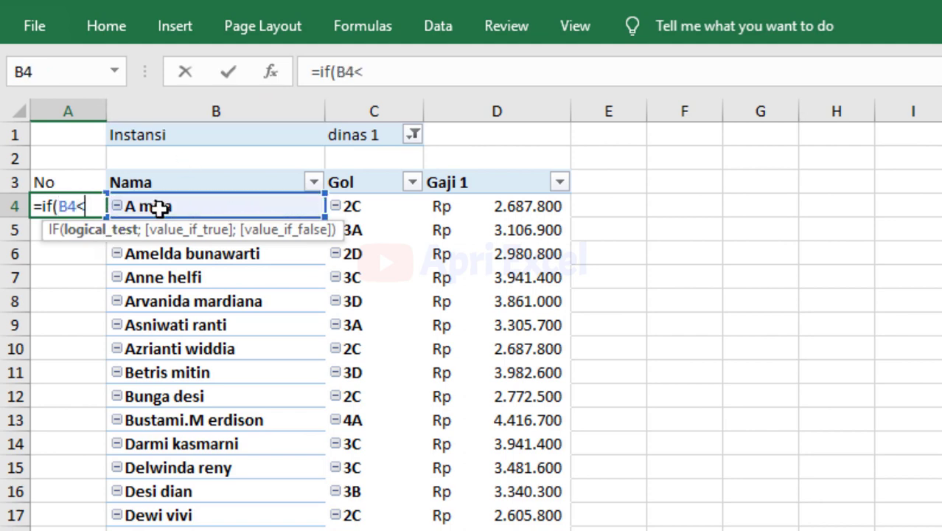
text(>"";)
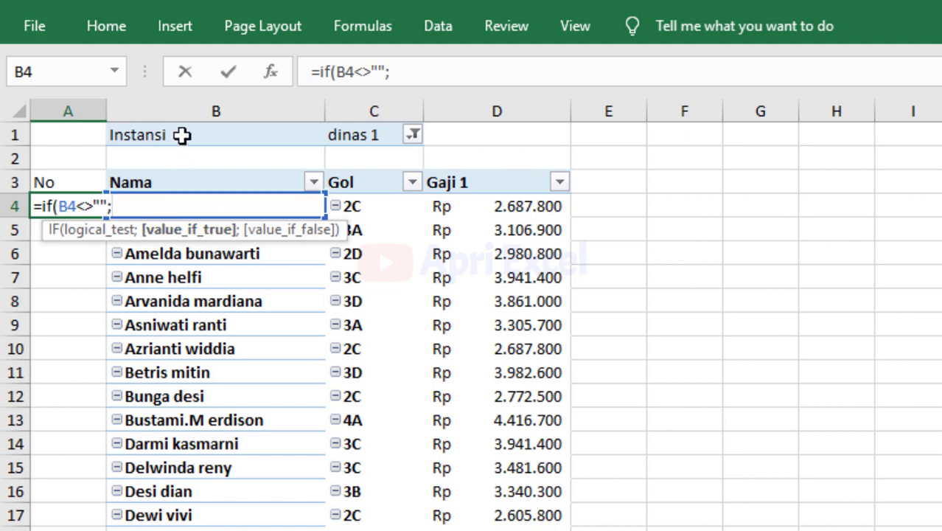
text(row()
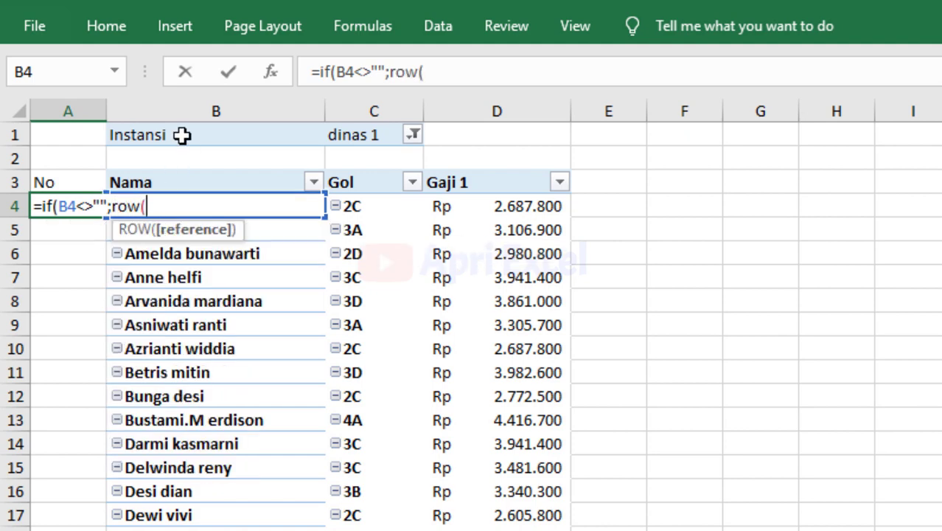
click(64, 134)
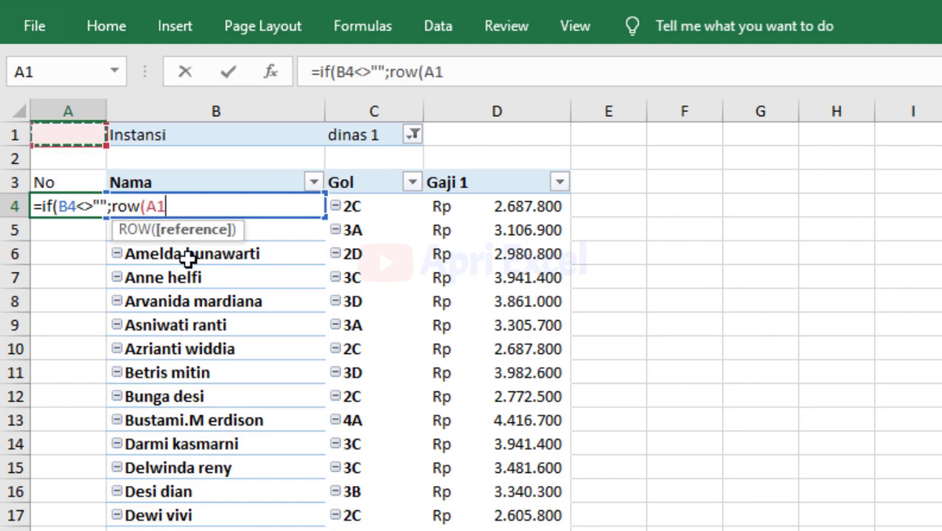
text())
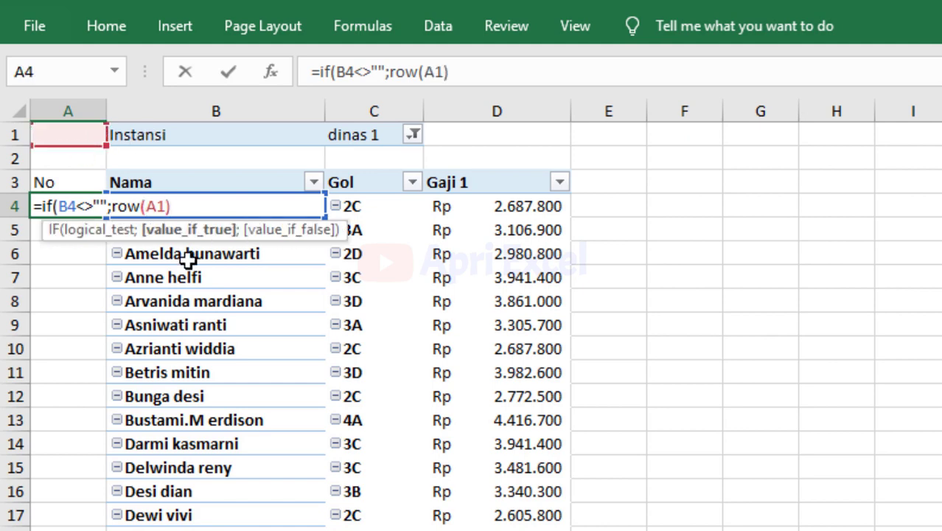
text(;)
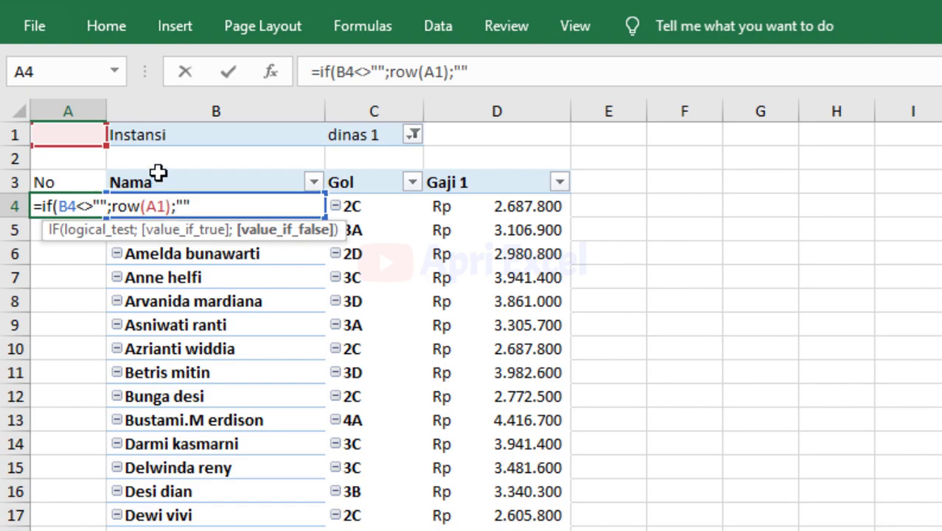
text())
key(Return)
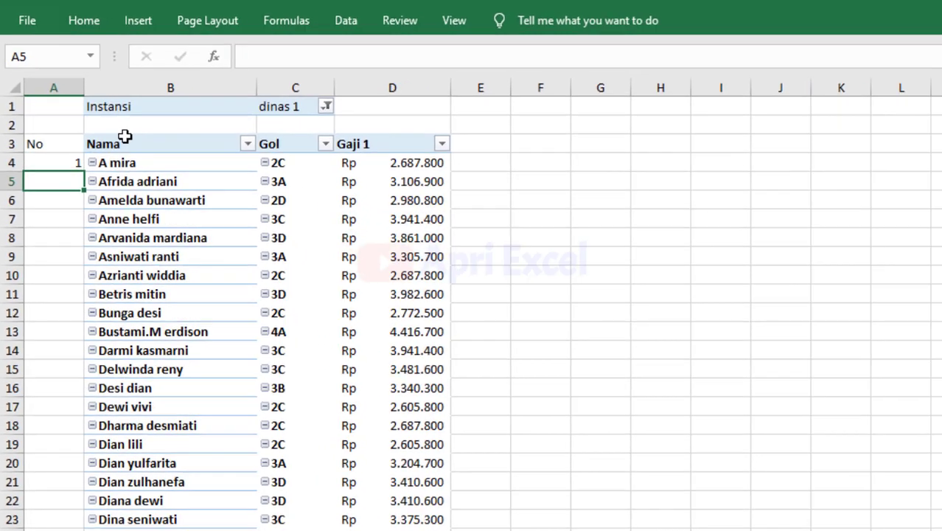
Step: Fill the numbering formula from A4 down to A508 on the grouped sheets
click(67, 162)
drag(84, 172, 132, 483)
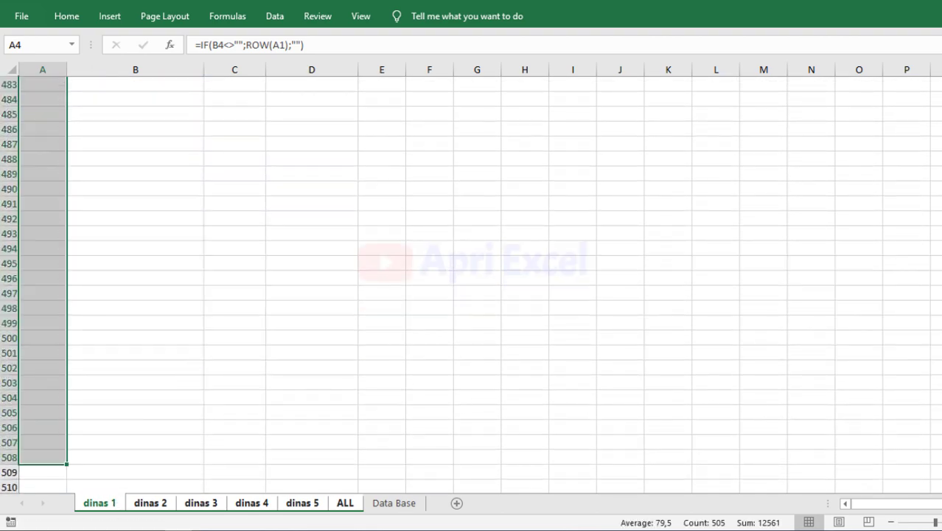
scroll(472, 284, up, 20)
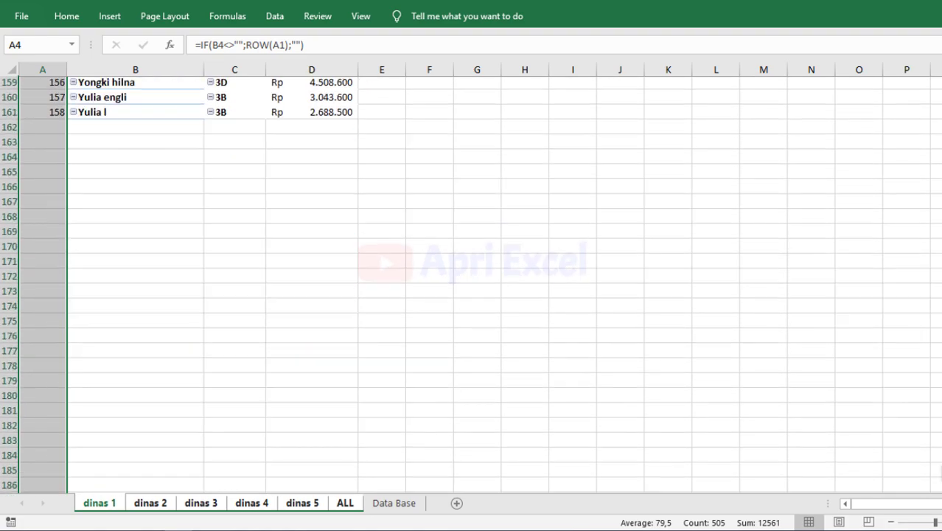
click(413, 263)
scroll(295, 267, up, 3)
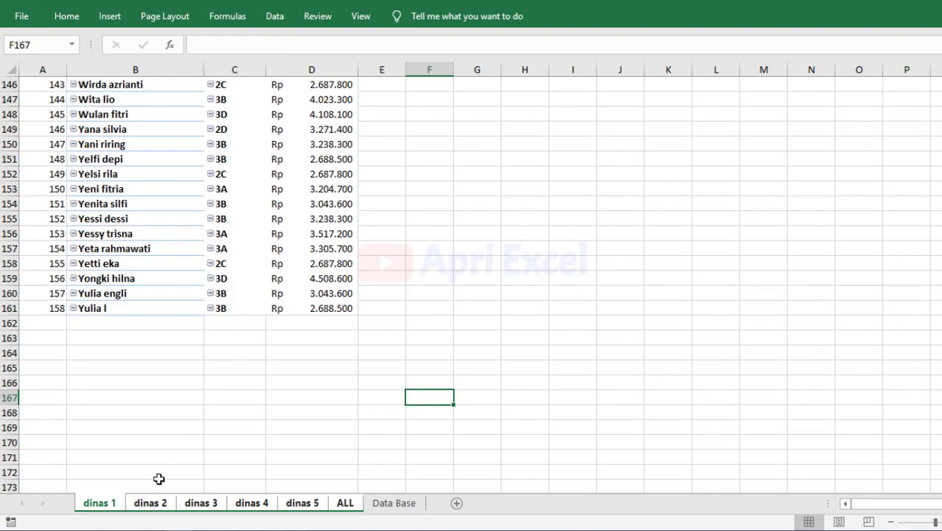
Step: Check the new No column on the sheets dinas 2 through dinas 5
click(157, 505)
click(218, 504)
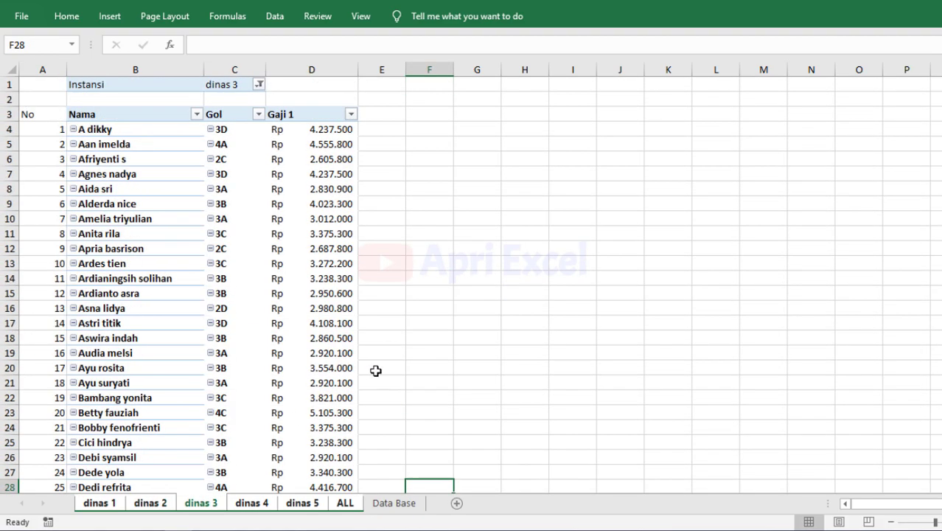
click(252, 505)
click(322, 509)
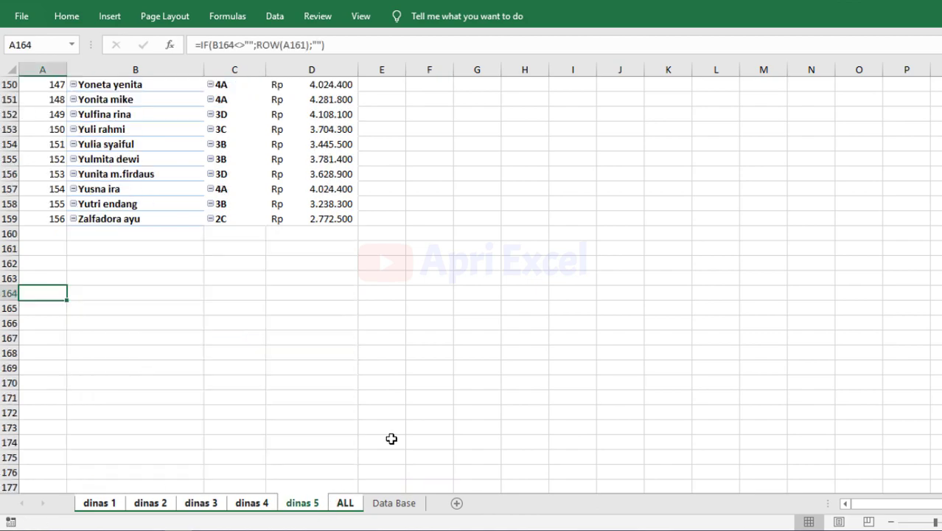
Step: Add a record at the end of the Data Base table: NAMA LAIN, Gol 3A, Instansi dinas 5, Gaji 483.029
click(394, 505)
click(519, 306)
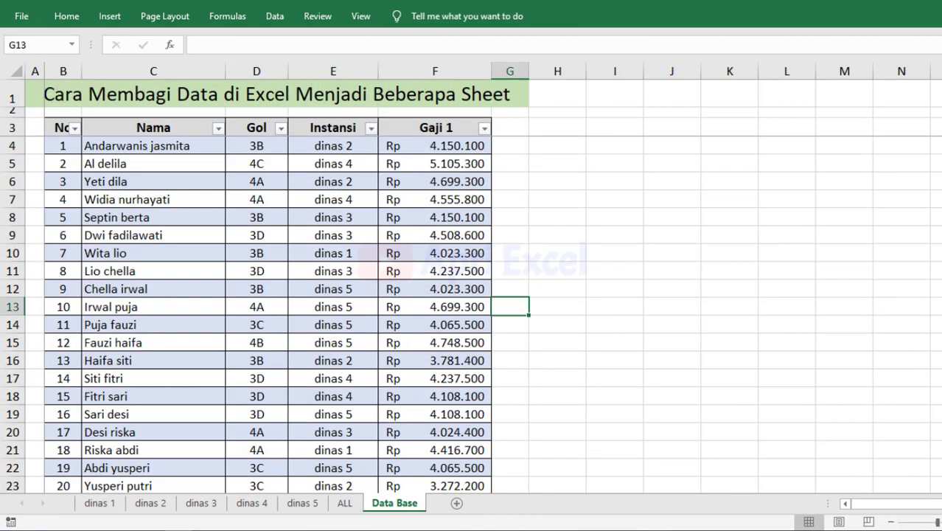
scroll(115, 343, down, 20)
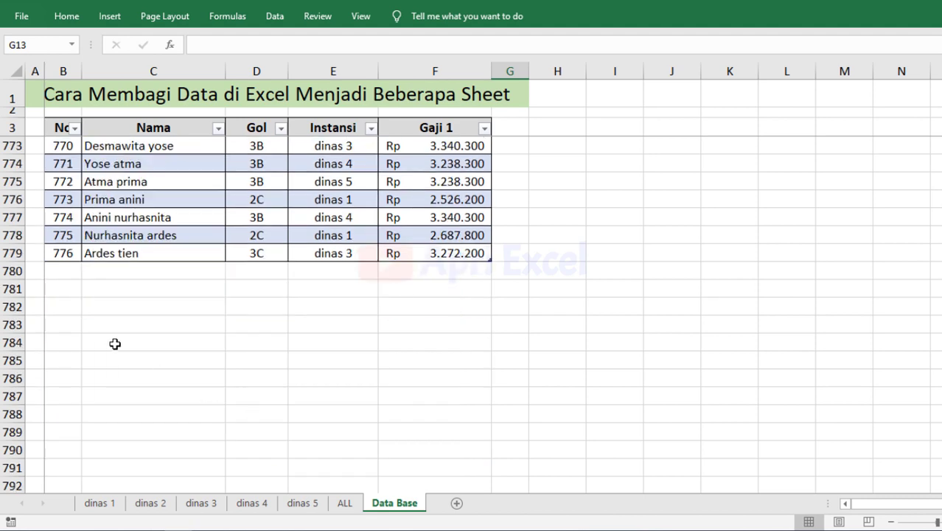
click(103, 271)
text(NAMA LAIN)
key(Tab)
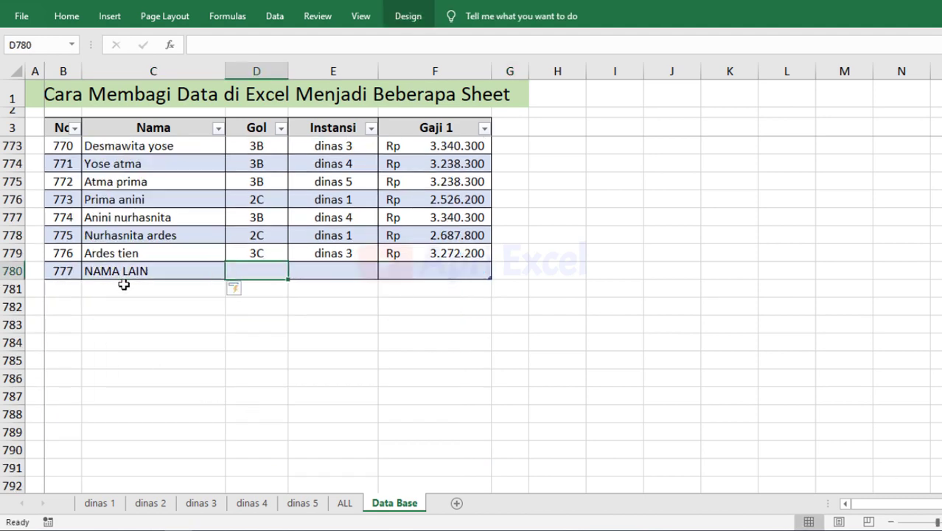
text(3A)
key(Tab)
text(dinas)
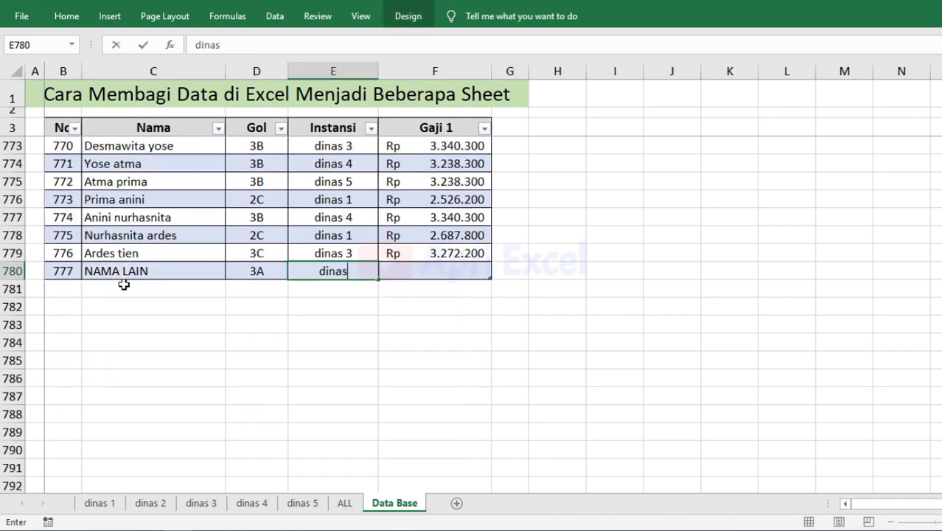
text( 5)
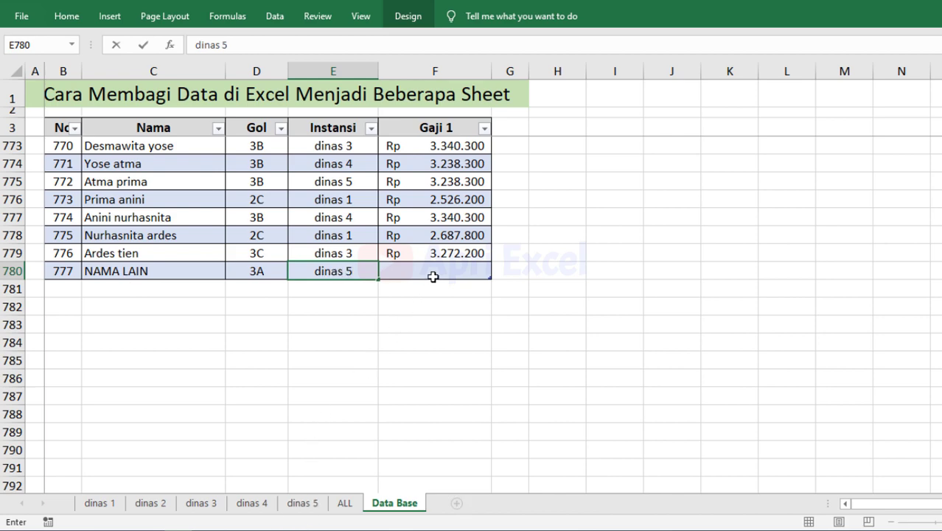
key(Tab)
text(483.029)
key(Return)
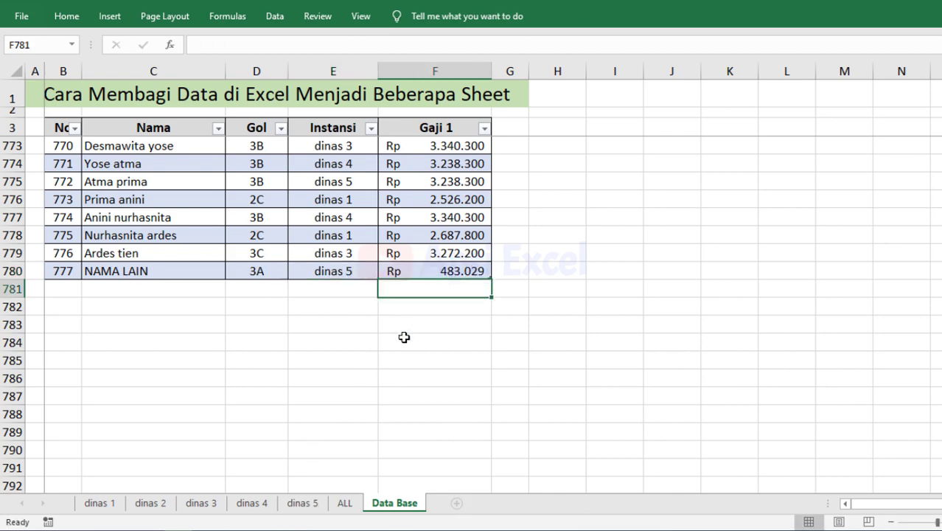
Step: Refresh the pivot table on the dinas 5 sheet and select the new NAMA LAIN entry
click(313, 504)
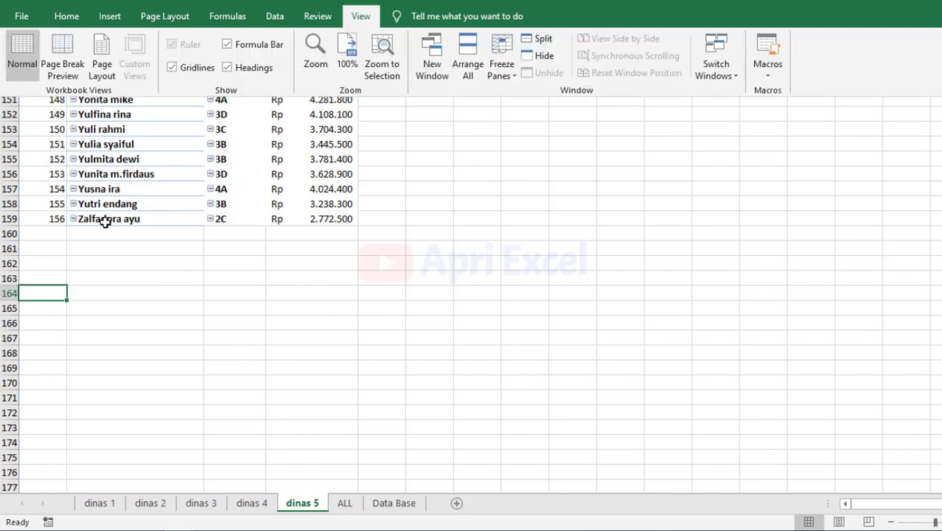
click(146, 172)
click(144, 169)
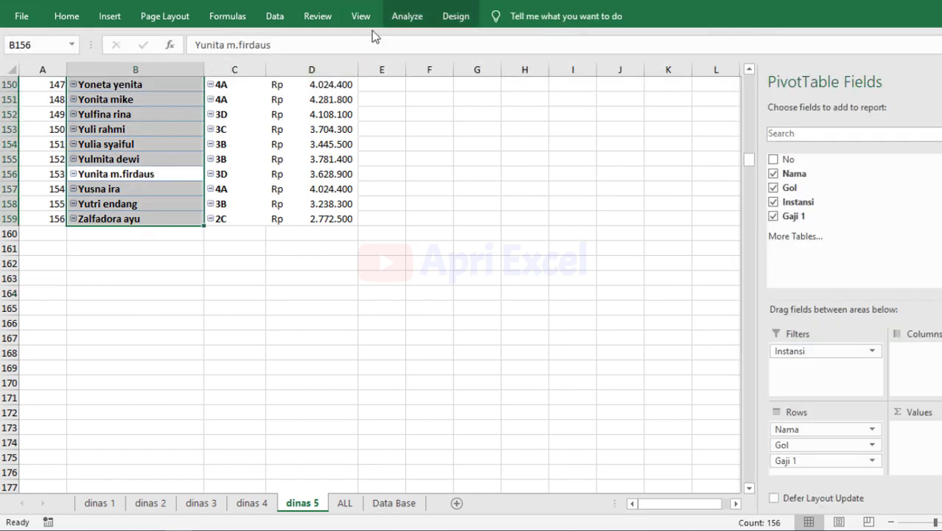
click(409, 16)
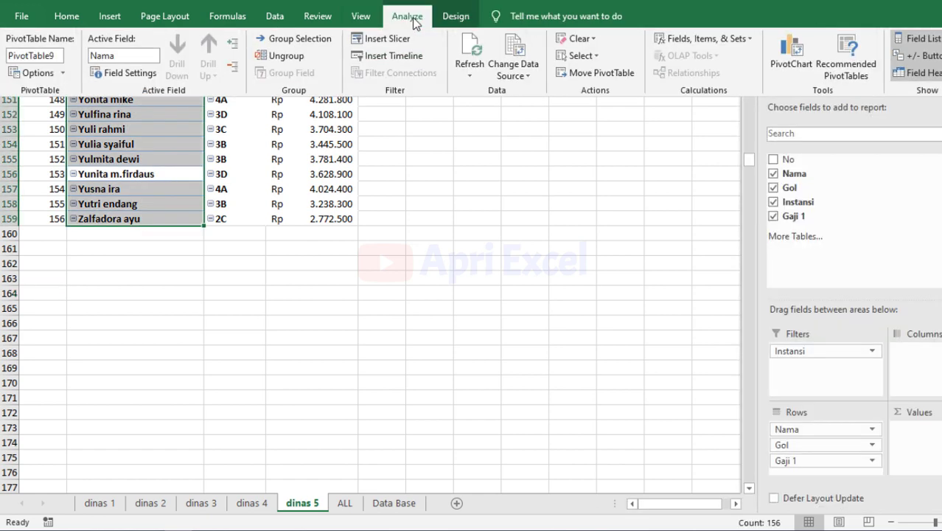
click(463, 58)
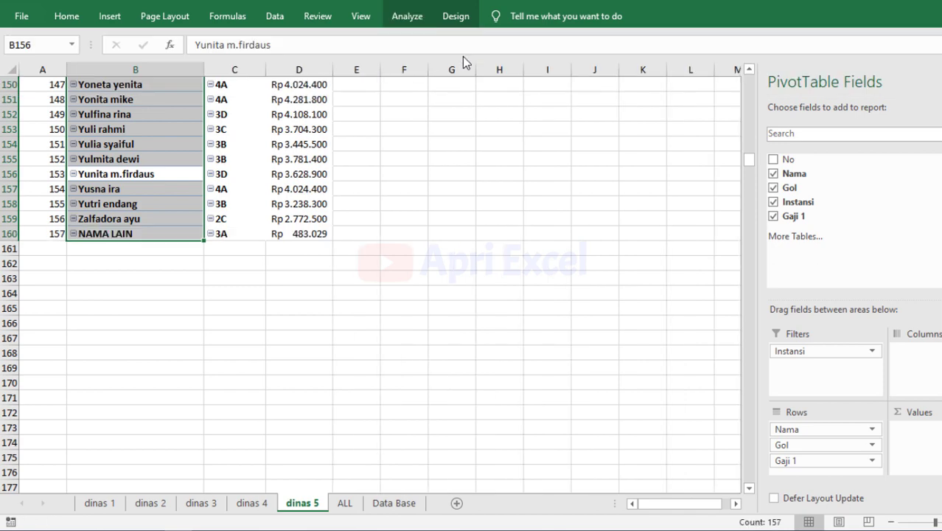
click(120, 231)
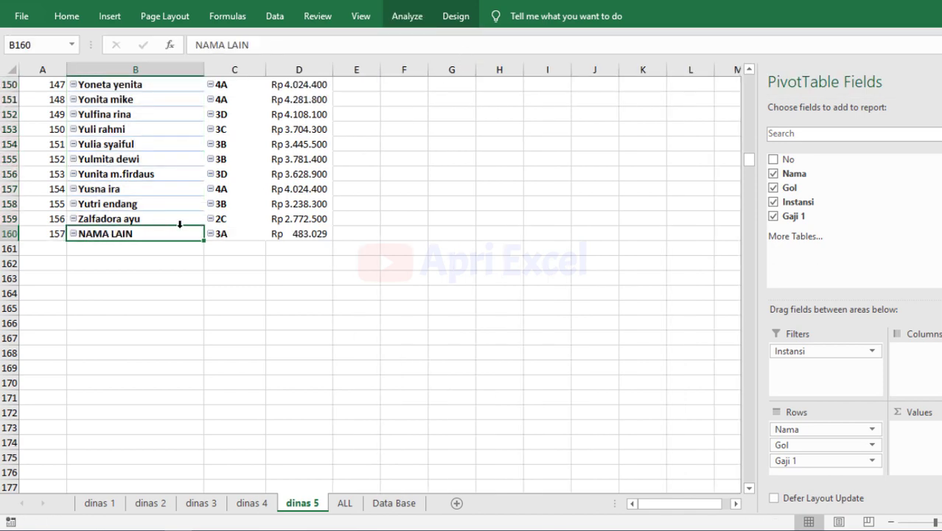
Step: Add another record to the Data Base table: coba, Gol 3B, Instansi dinas 1, Gaji 2423423
click(394, 503)
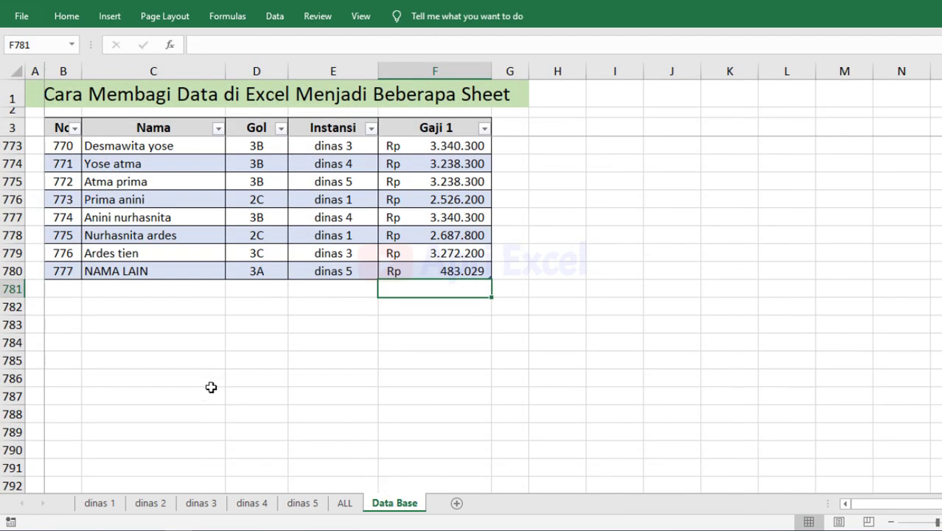
click(120, 288)
text(coba)
key(Tab)
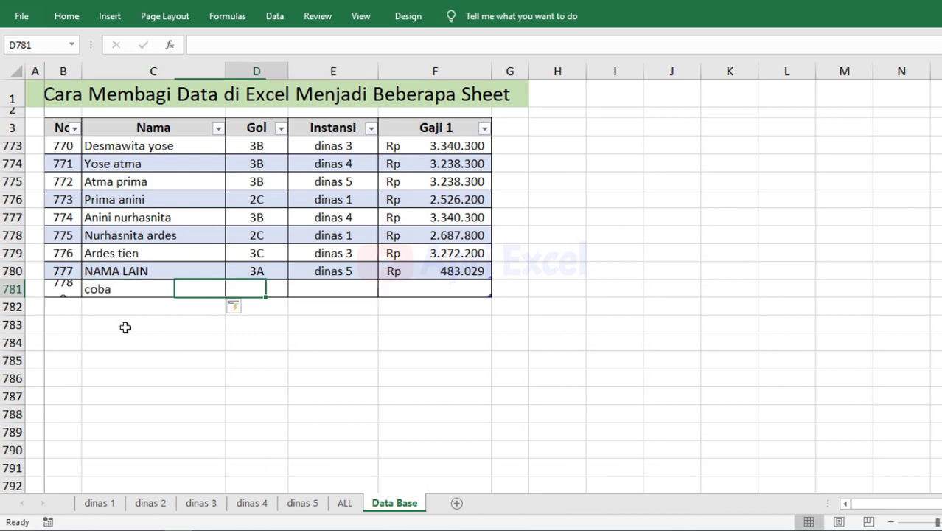
text(3B)
text(dinas 1)
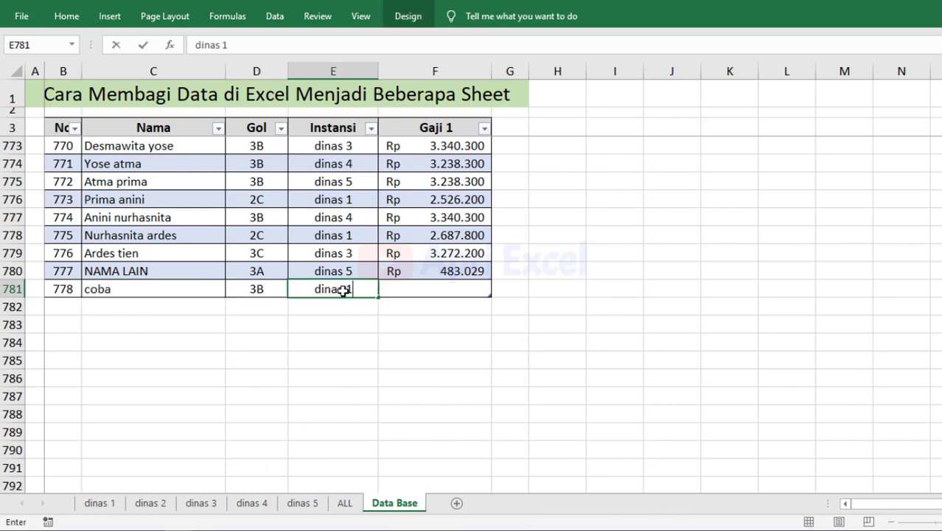
click(441, 289)
text(2423423)
click(581, 287)
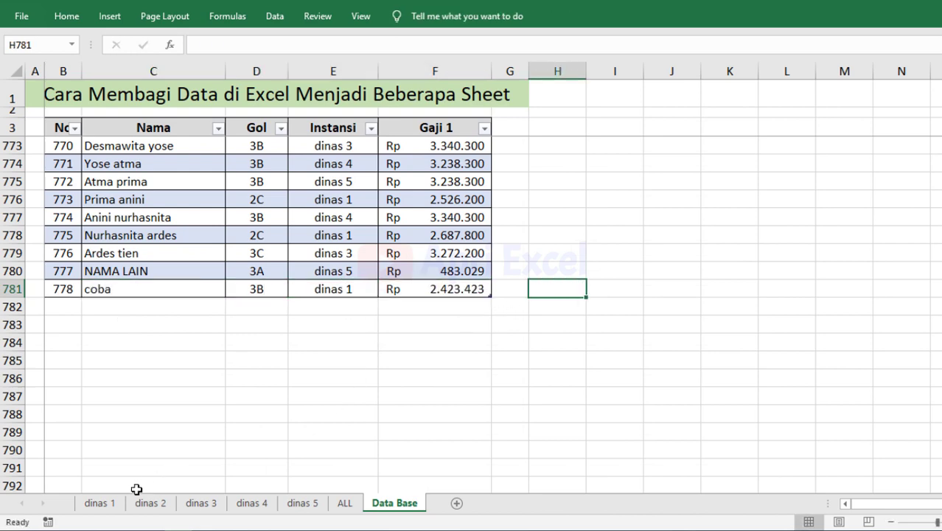
Step: Refresh the pivot table on the dinas 1 sheet to bring in the coba record
click(100, 502)
click(125, 298)
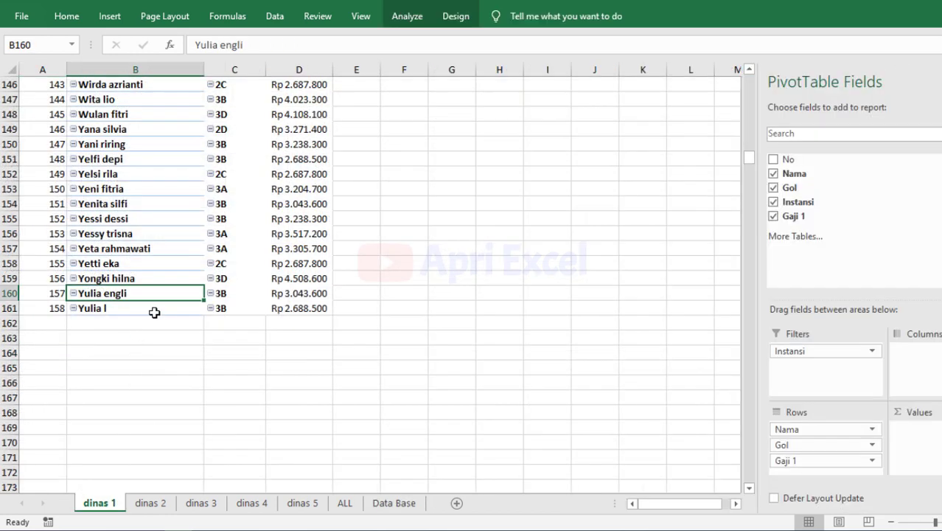
click(417, 16)
click(460, 49)
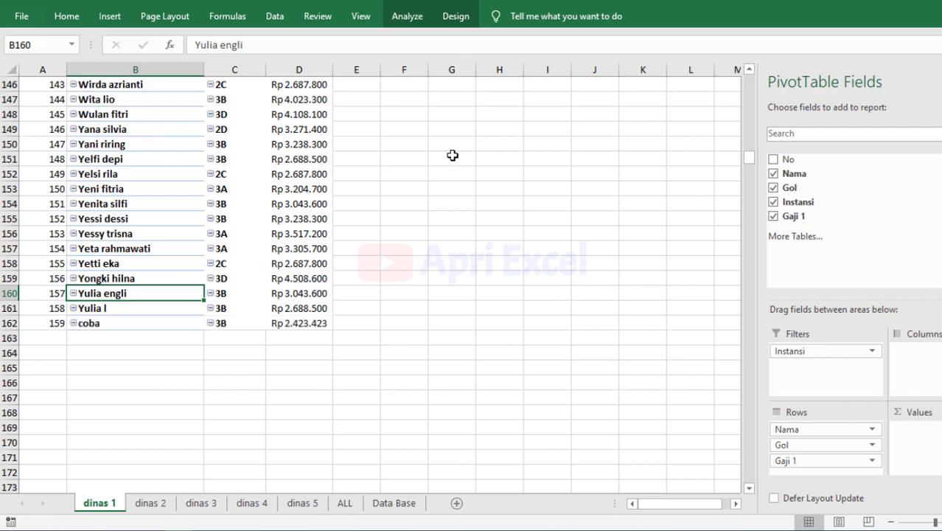
click(408, 267)
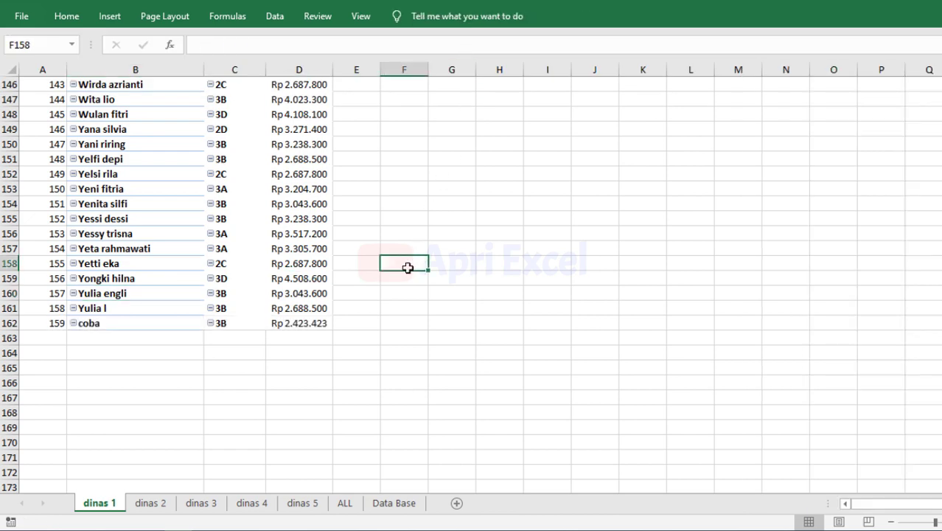
scroll(408, 267, up, 5)
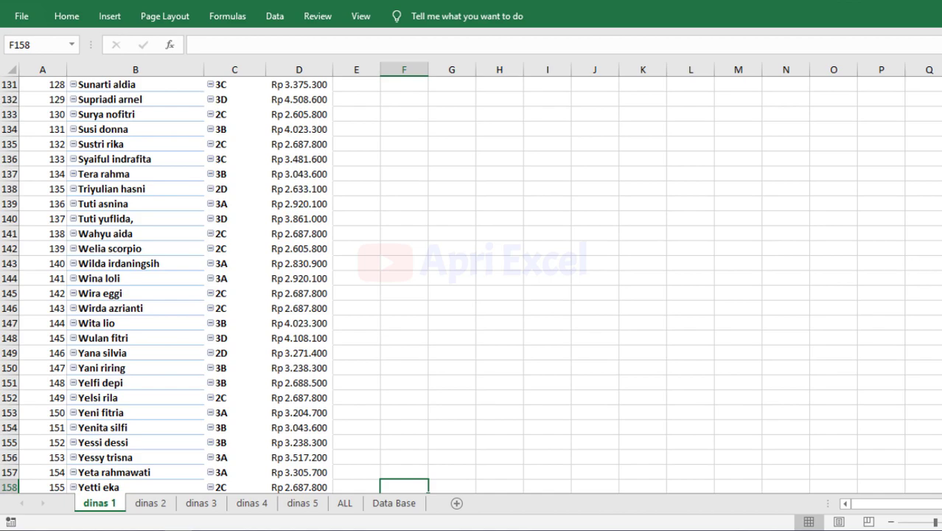
scroll(469, 235, up, 20)
click(469, 236)
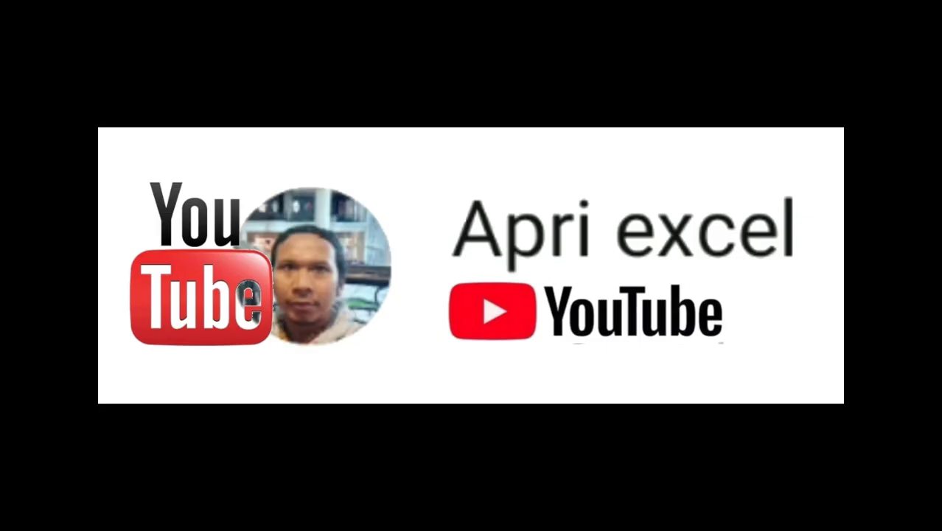